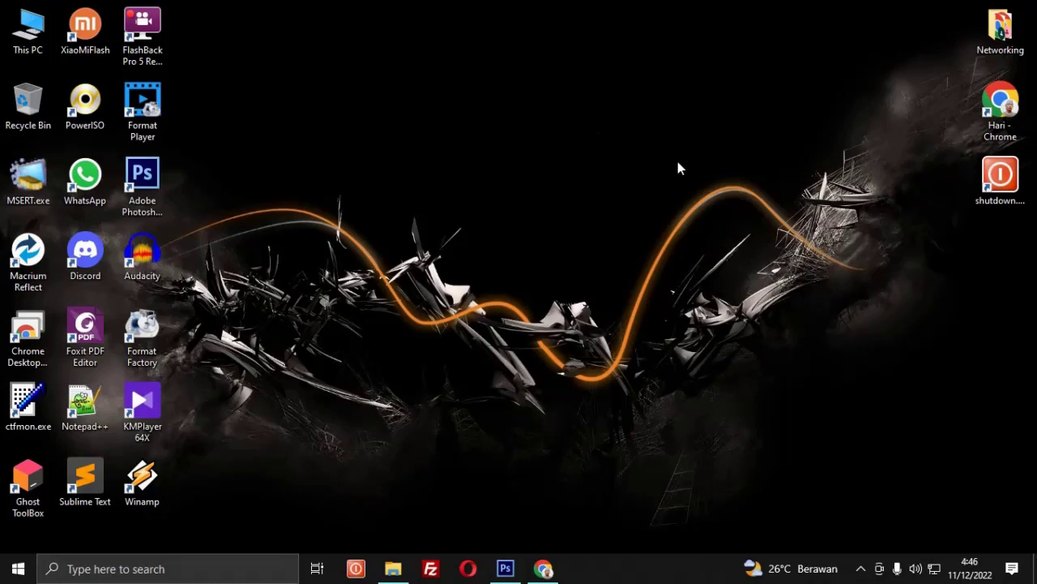
# Refresh the desktop three times, bring Calendar2023.psd forward, then switch to the YouTube channel
pyautogui.rightClick(542, 138)
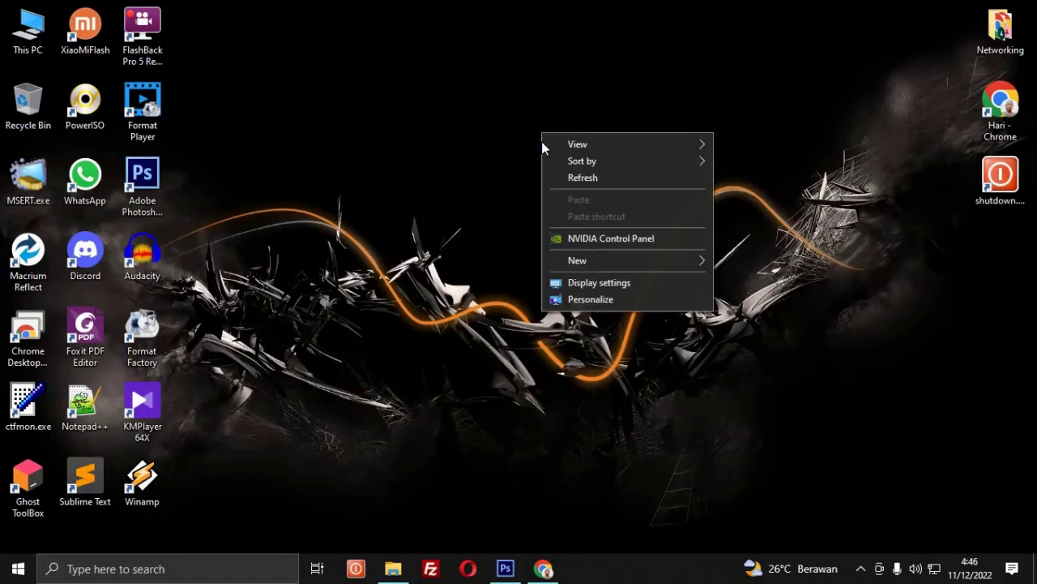
pyautogui.click(583, 183)
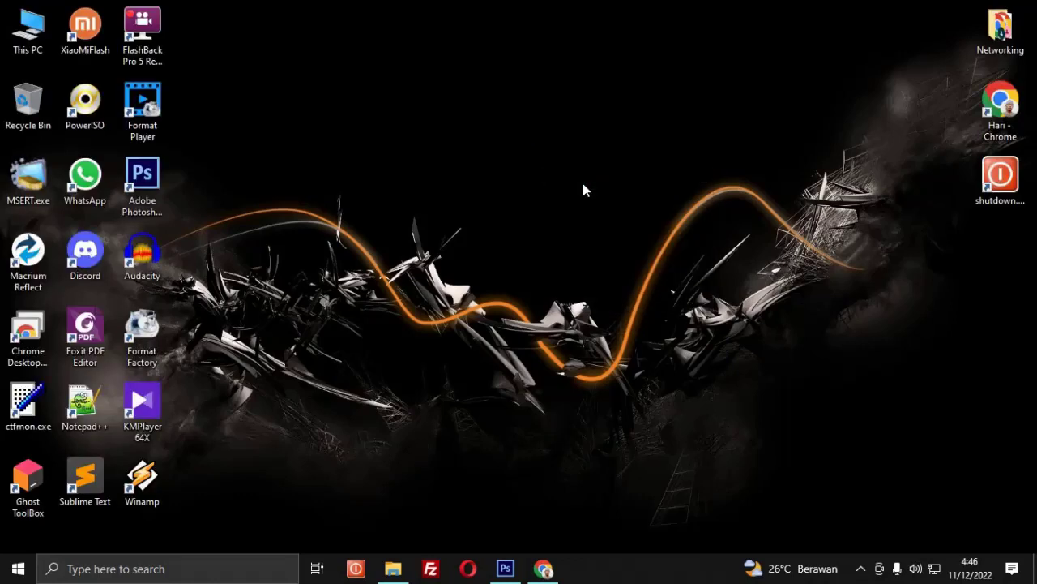
pyautogui.rightClick(584, 185)
pyautogui.click(624, 229)
pyautogui.rightClick(578, 233)
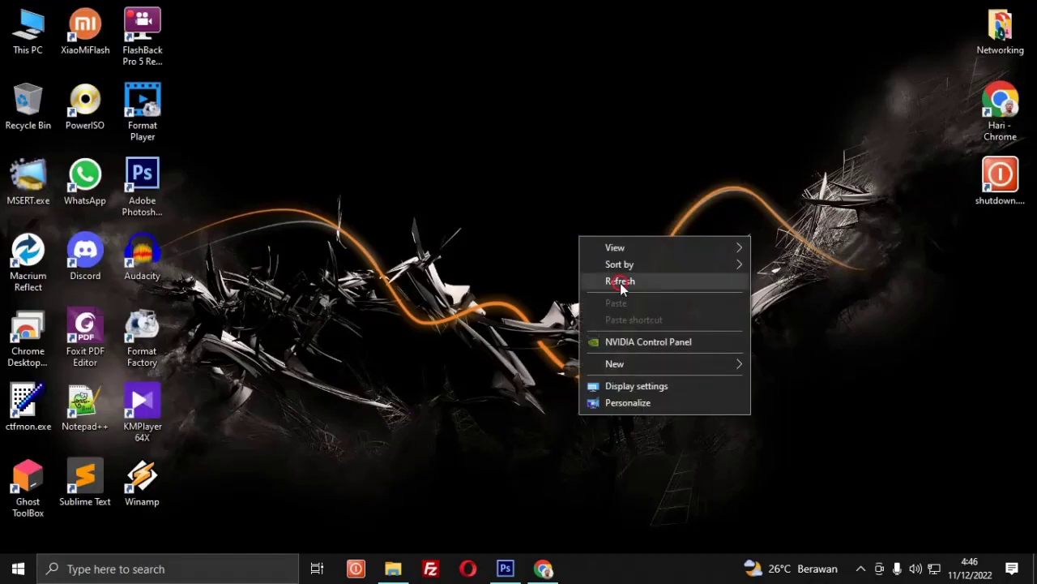
pyautogui.click(621, 288)
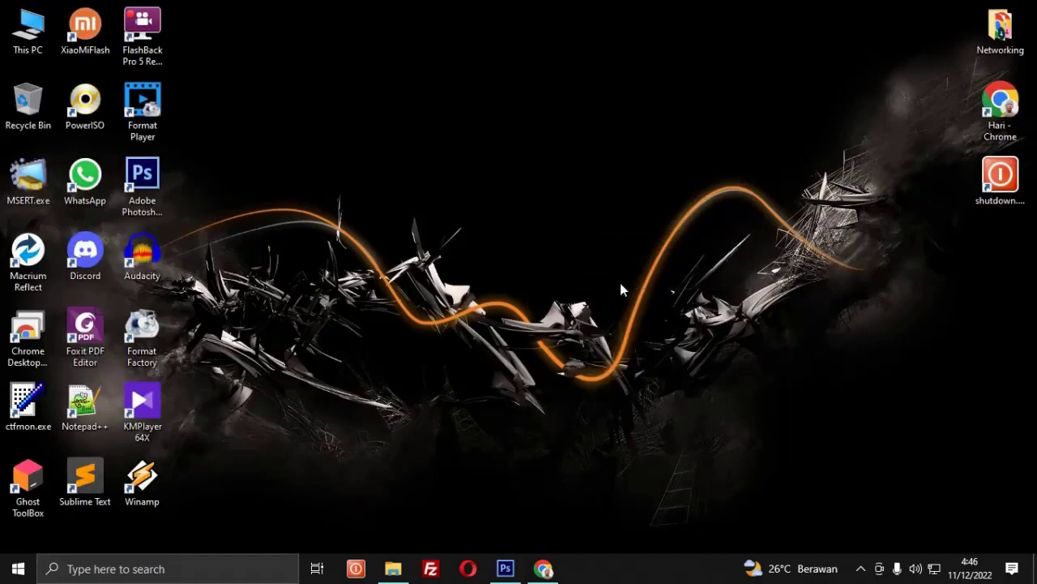
pyautogui.click(505, 568)
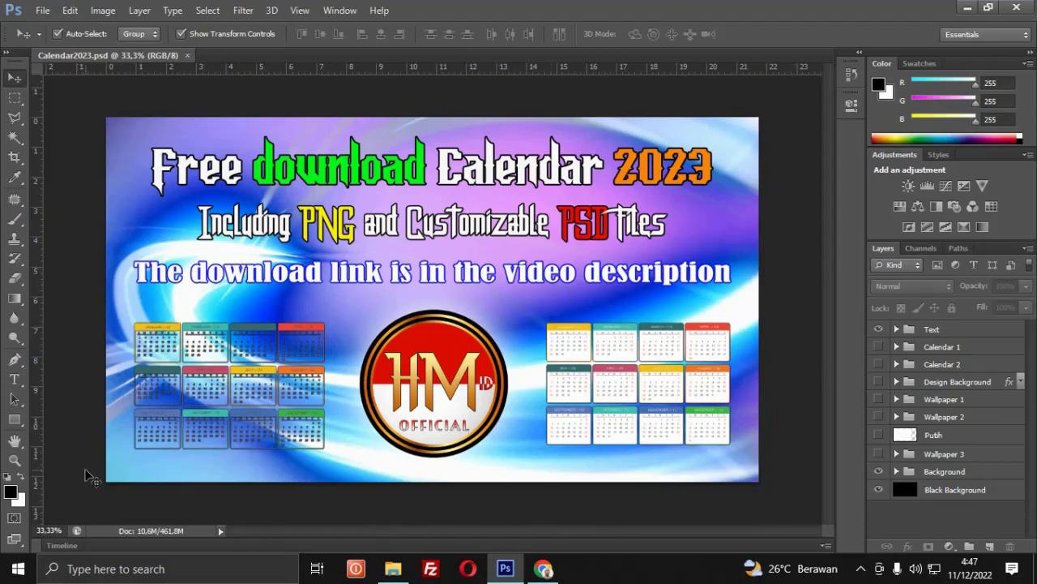
pyautogui.click(543, 569)
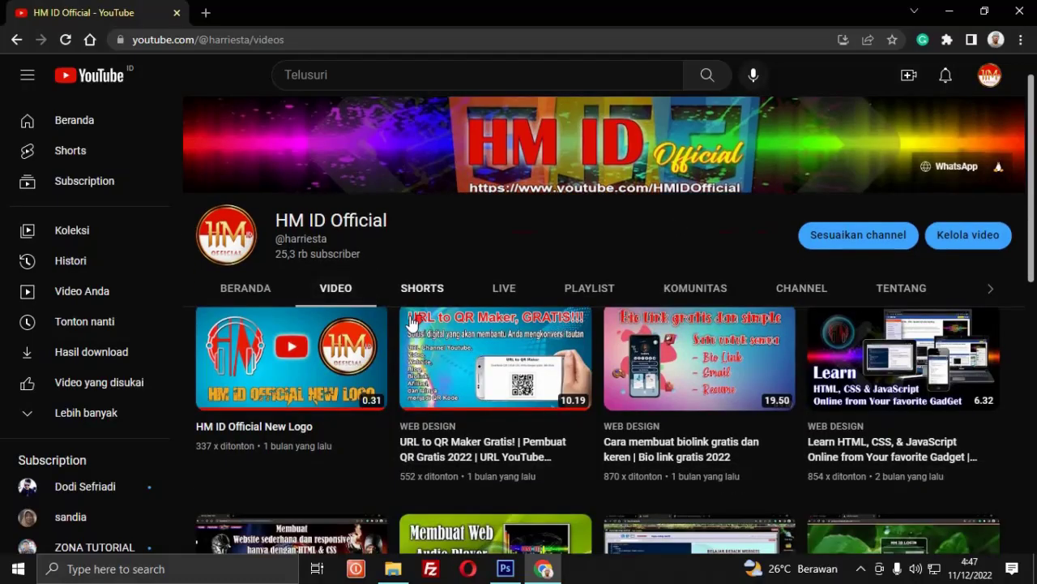
# Scroll through the YouTube channel's Videos page, then return to Calendar2023.psd in Photoshop
pyautogui.scroll(-2, 502, 332)
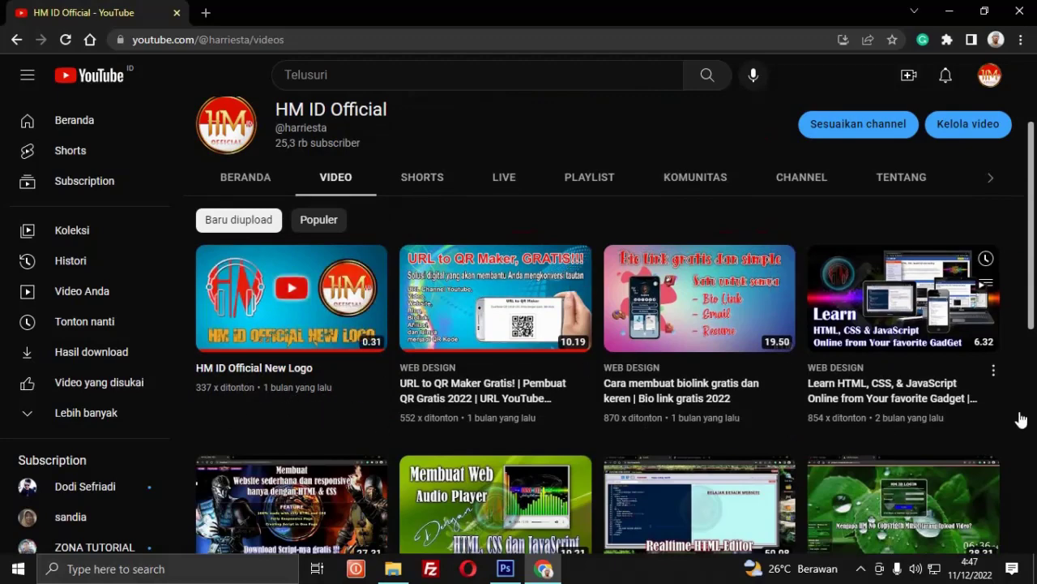
pyautogui.scroll(2, 1021, 417)
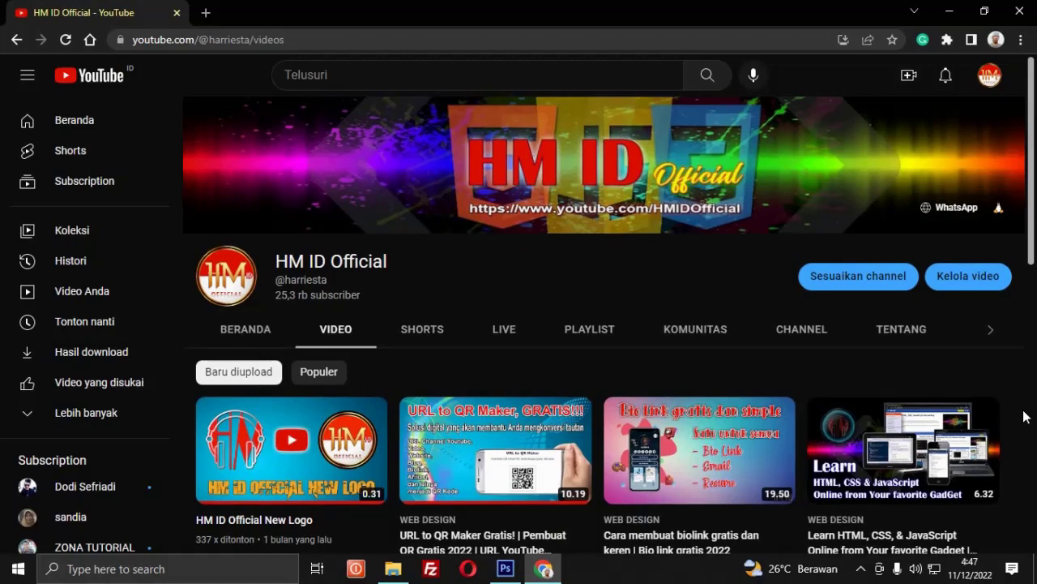
pyautogui.scroll(-2, 1025, 416)
pyautogui.scroll(2, 1025, 417)
pyautogui.click(505, 568)
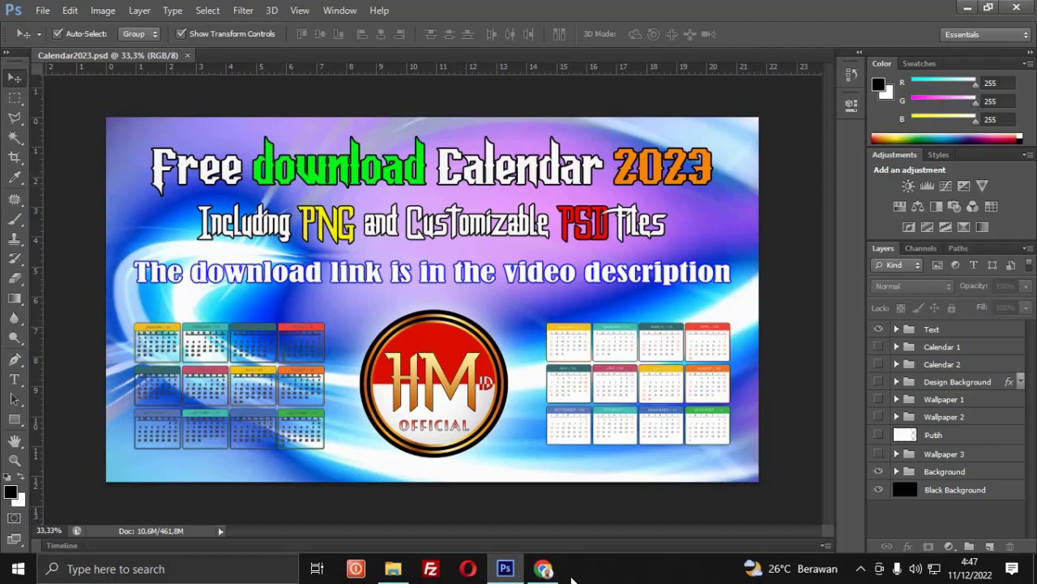
# Switch from Photoshop to the YouTube channel's Videos page in Chrome
pyautogui.click(545, 568)
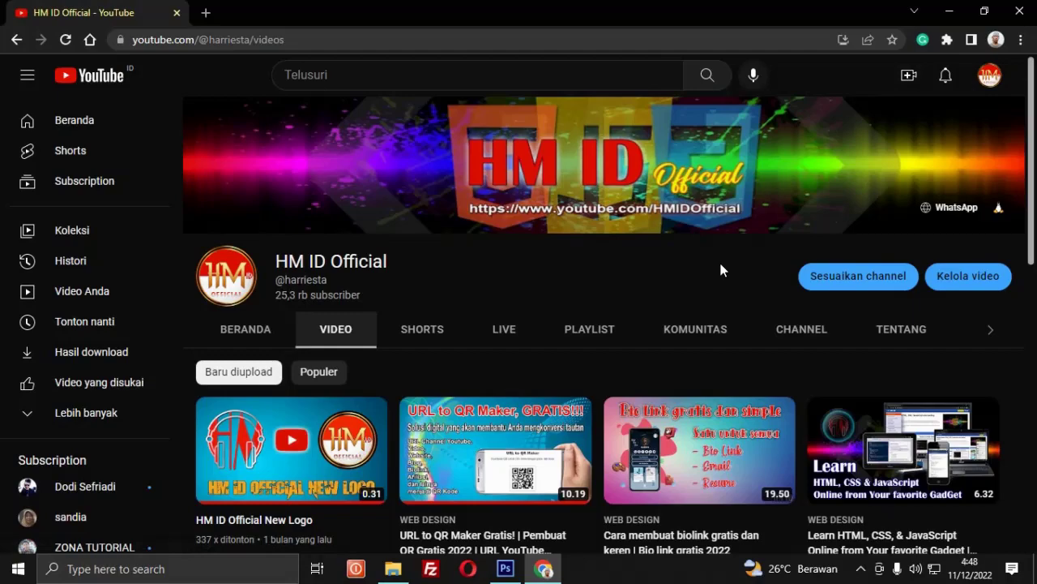
pyautogui.scroll(-2, 721, 270)
pyautogui.scroll(-2, 720, 270)
pyautogui.scroll(-2, 720, 270)
pyautogui.scroll(-1, 721, 270)
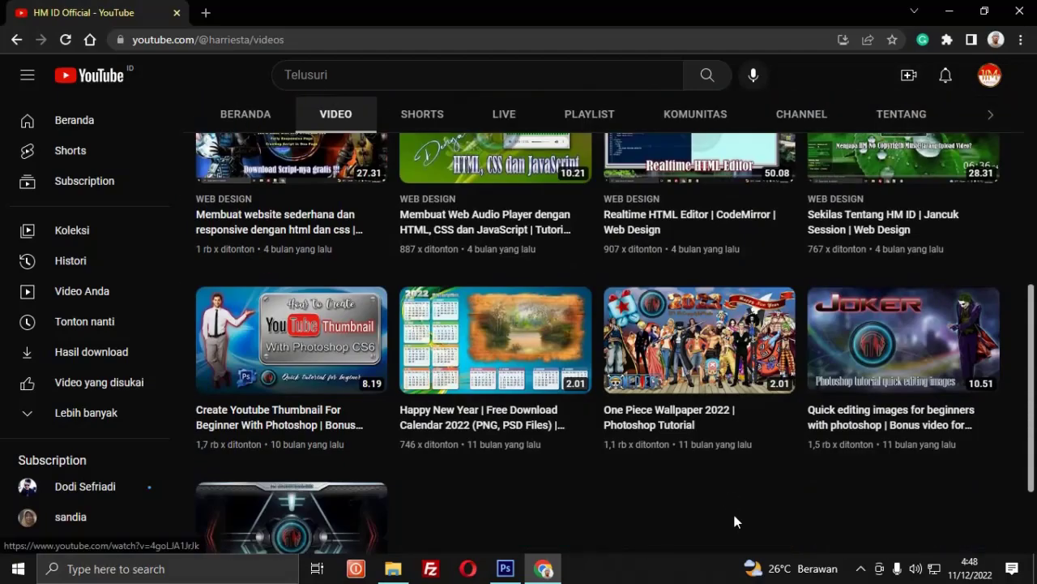
pyautogui.scroll(-2, 792, 477)
pyautogui.scroll(2, 792, 476)
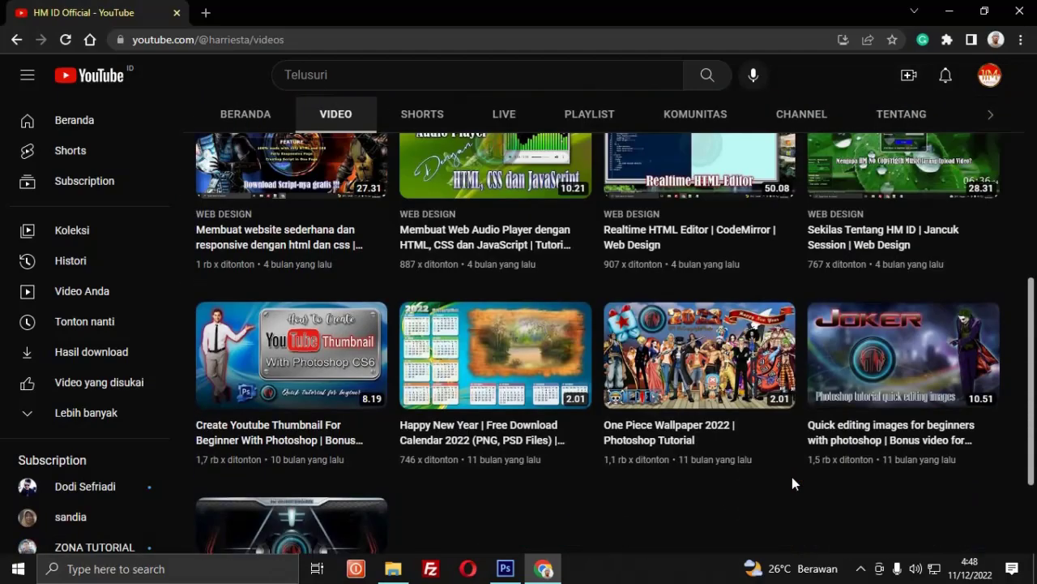
pyautogui.scroll(4, 792, 477)
pyautogui.scroll(1, 762, 389)
pyautogui.scroll(2, 727, 301)
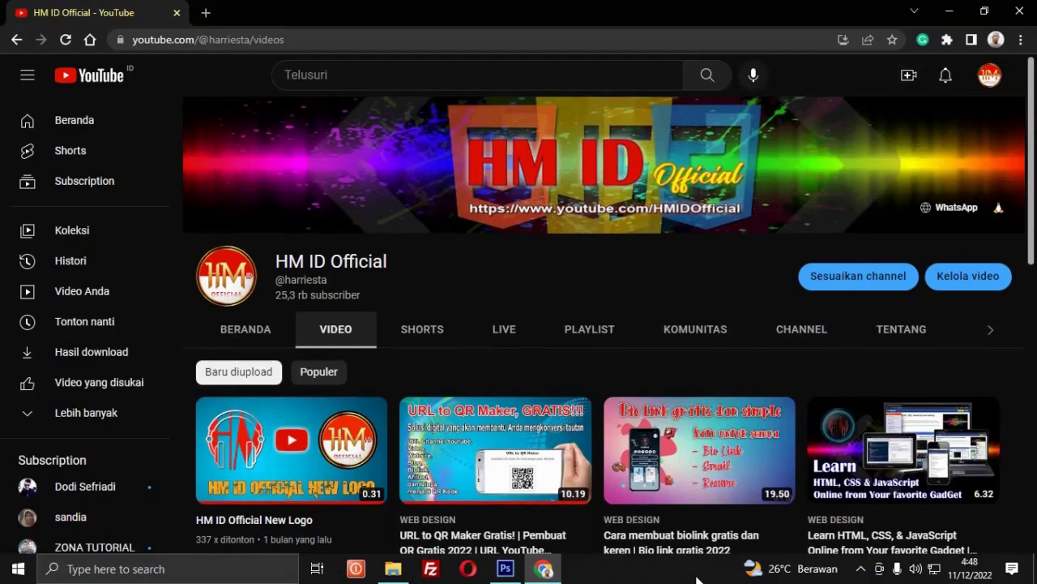
pyautogui.click(502, 571)
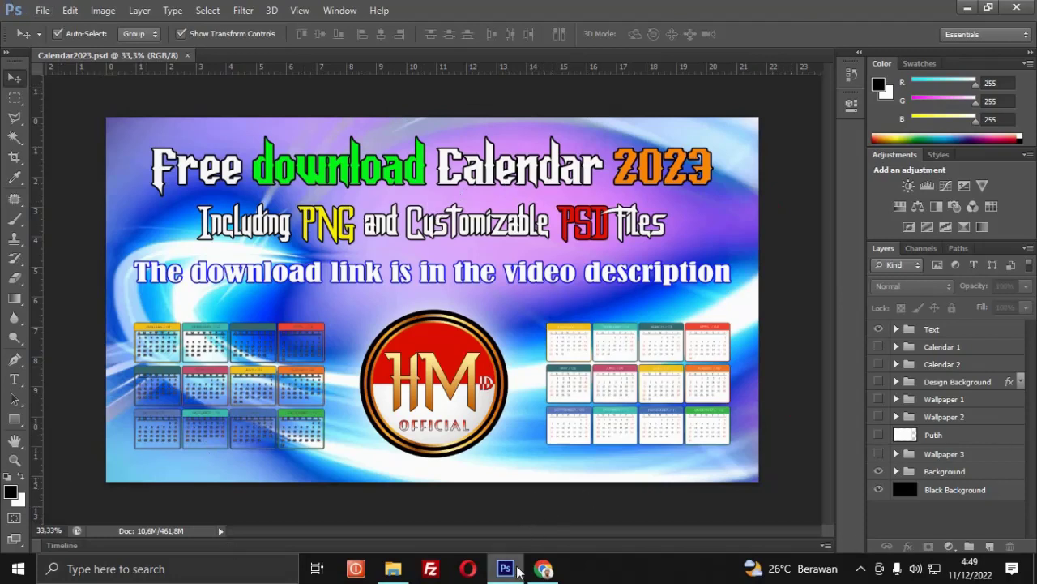
pyautogui.click(966, 10)
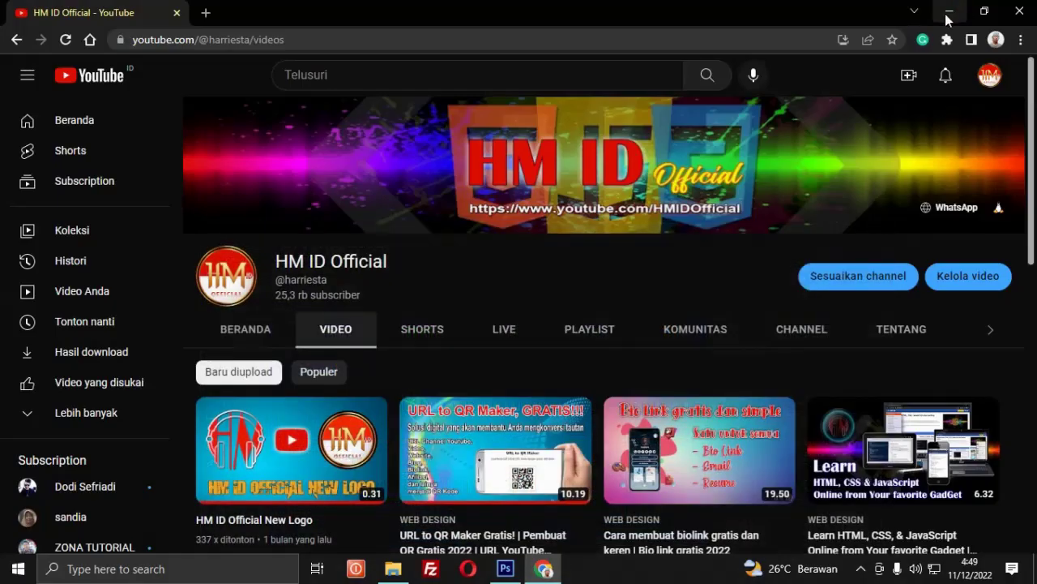
# Minimize Chrome, refresh the desktop twice, and bring Calendar2023.psd back to the front
pyautogui.click(945, 11)
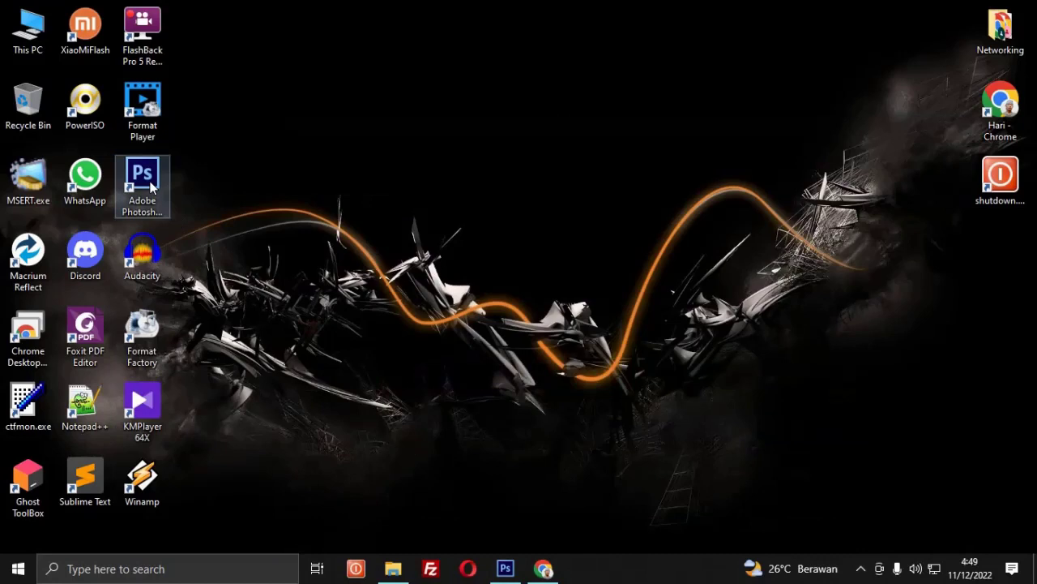
pyautogui.rightClick(526, 81)
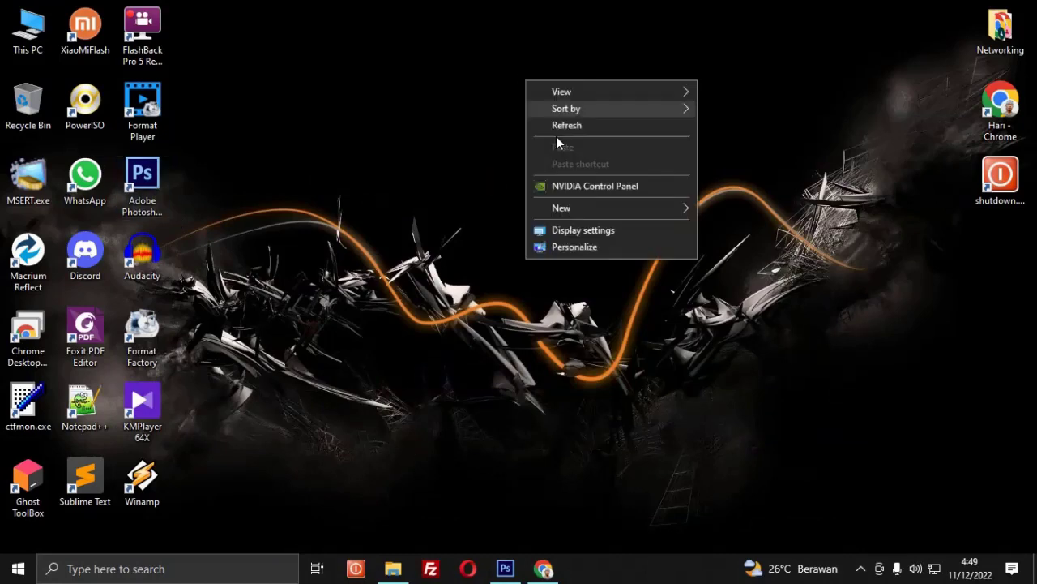
pyautogui.click(559, 126)
pyautogui.rightClick(491, 185)
pyautogui.click(557, 232)
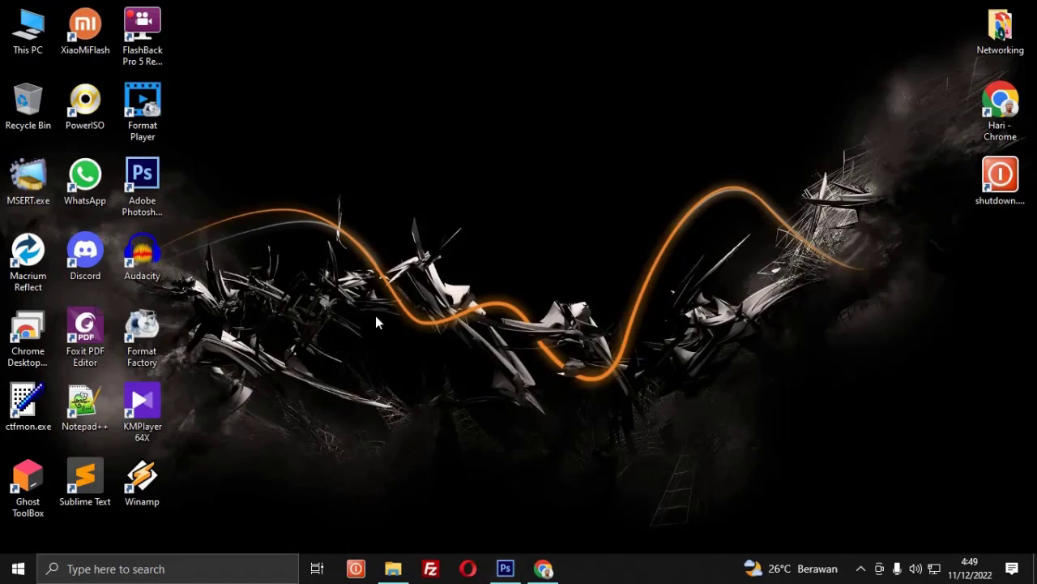
pyautogui.click(505, 569)
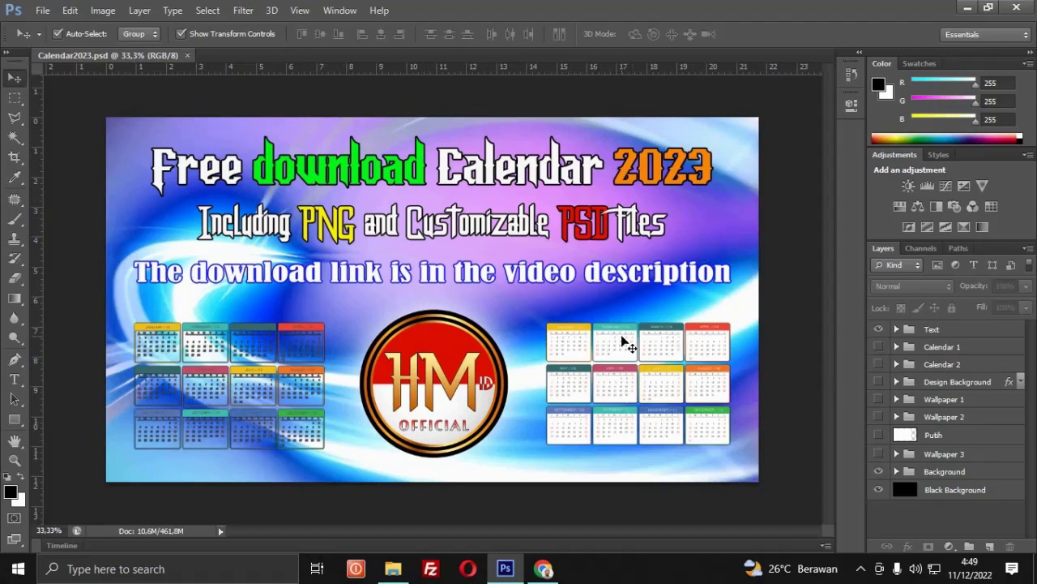
# Hide the Text group and expand the Background group to list its layers
pyautogui.click(878, 330)
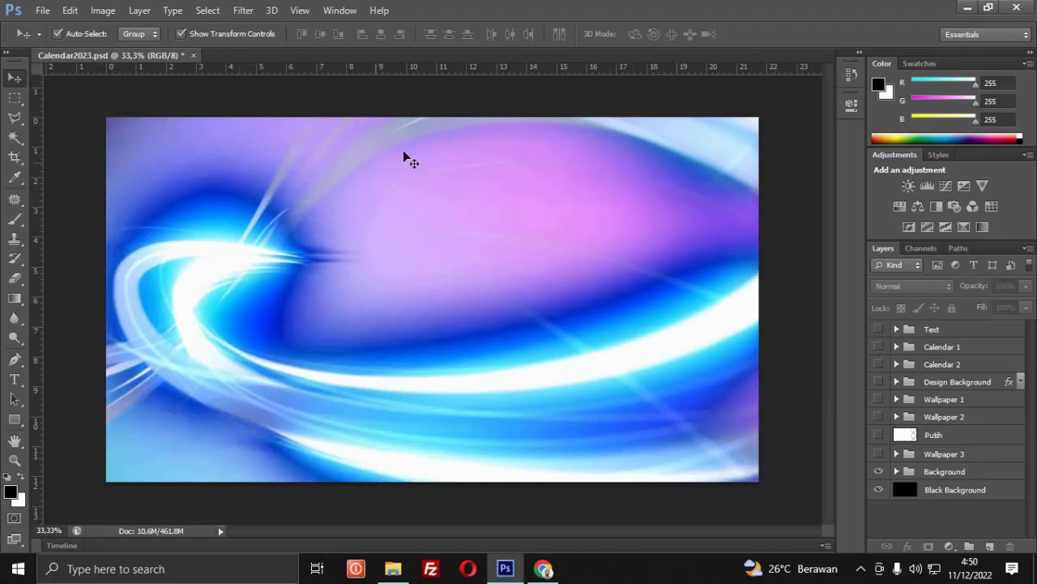
pyautogui.click(897, 471)
pyautogui.scroll(-1, 1018, 435)
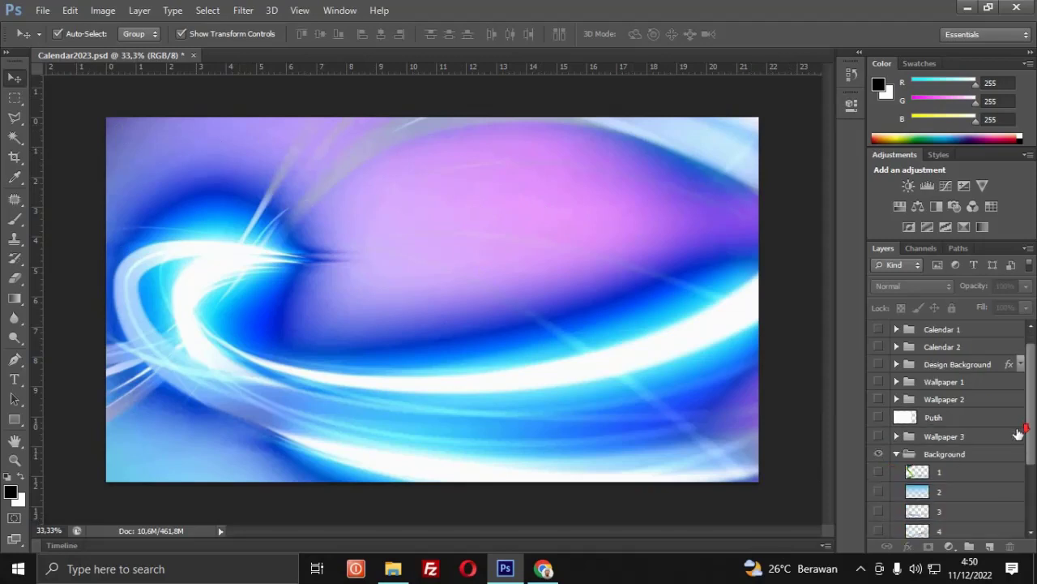
pyautogui.scroll(-1, 1019, 434)
pyautogui.scroll(-1, 1019, 434)
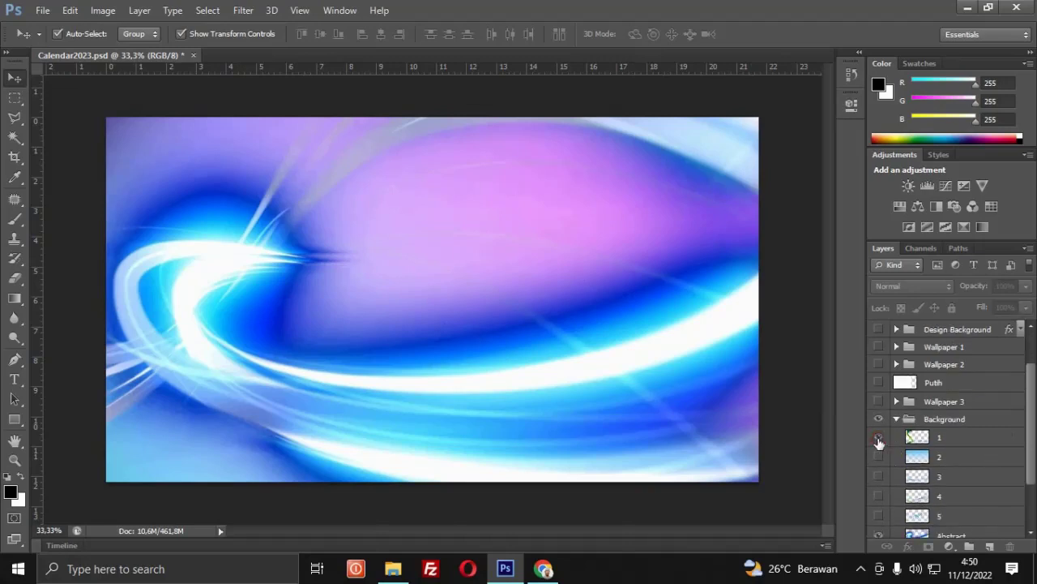
# Preview Background layers 1 through 5 one at a time, hiding each again
pyautogui.click(879, 437)
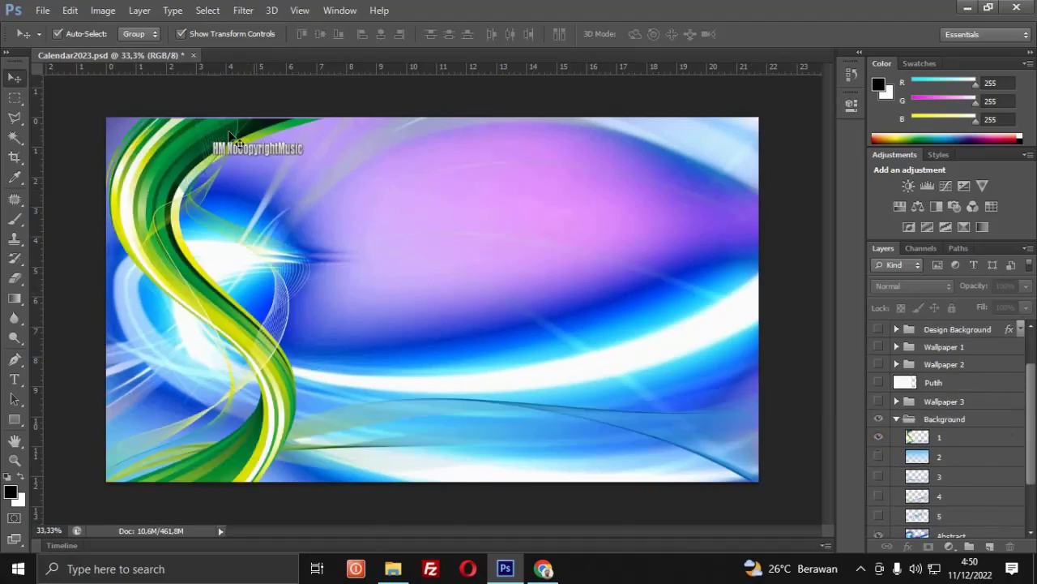
pyautogui.click(879, 436)
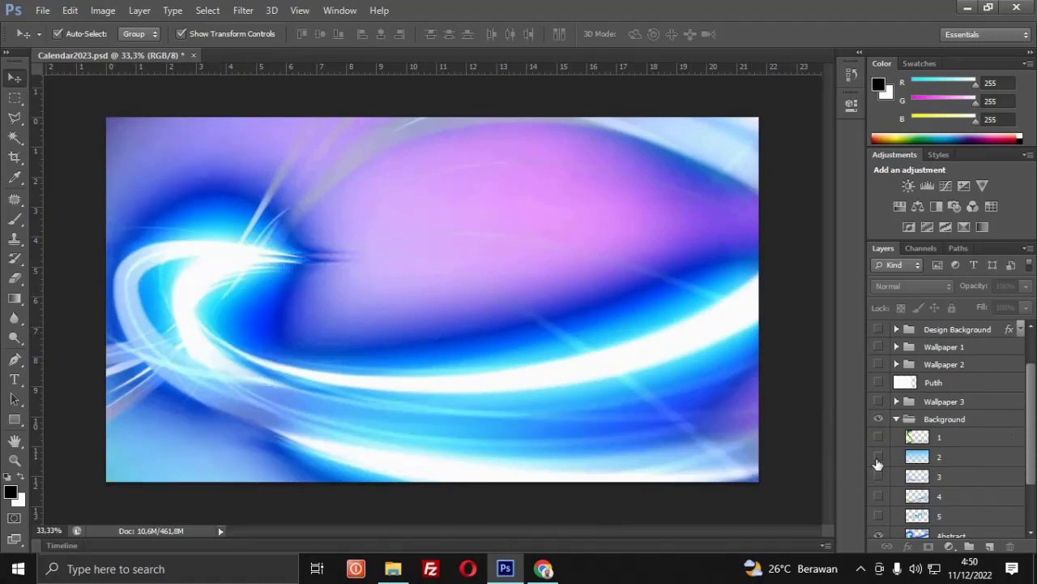
pyautogui.click(879, 456)
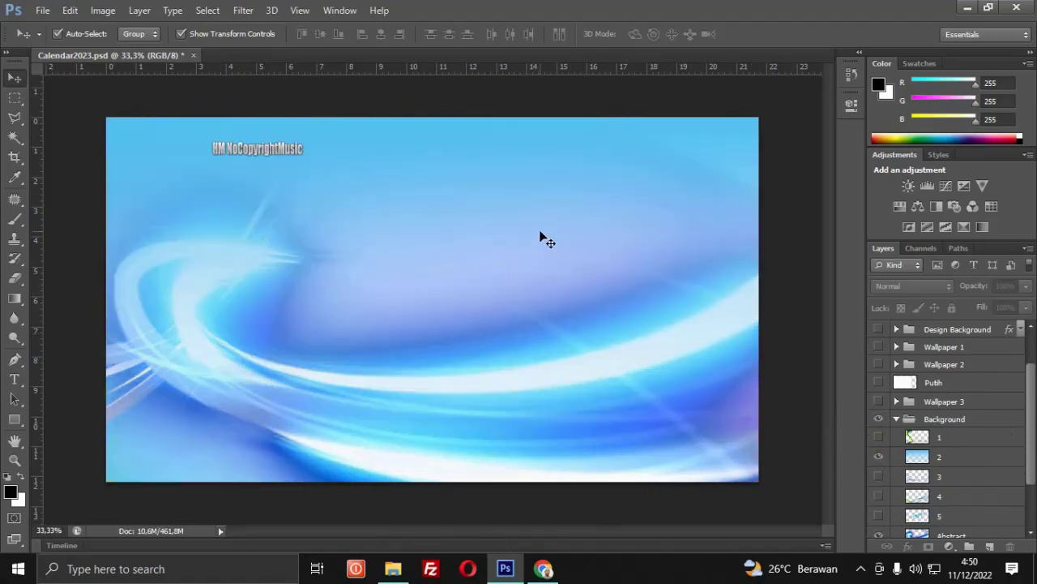
pyautogui.click(880, 457)
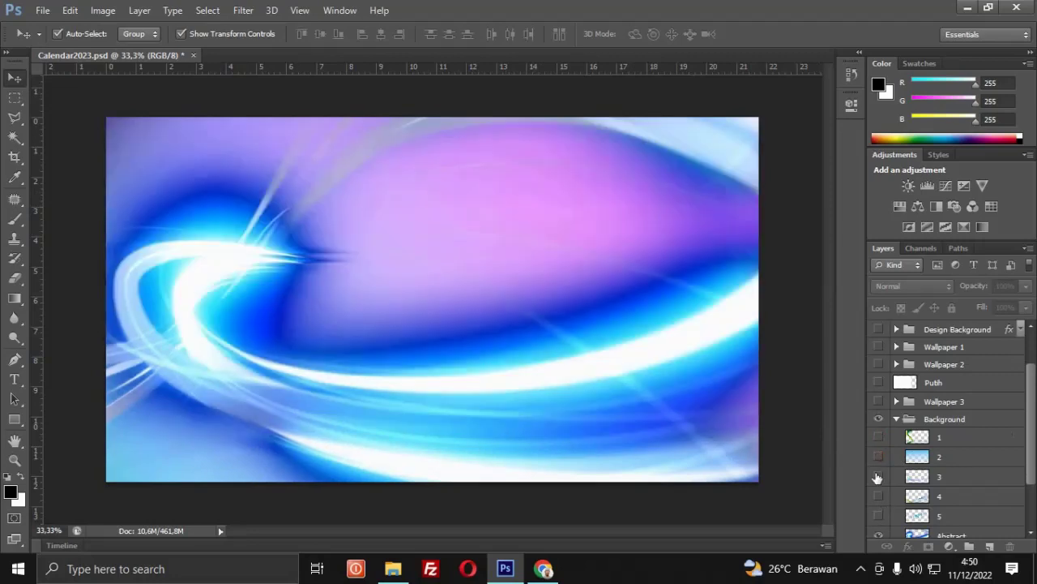
pyautogui.click(879, 478)
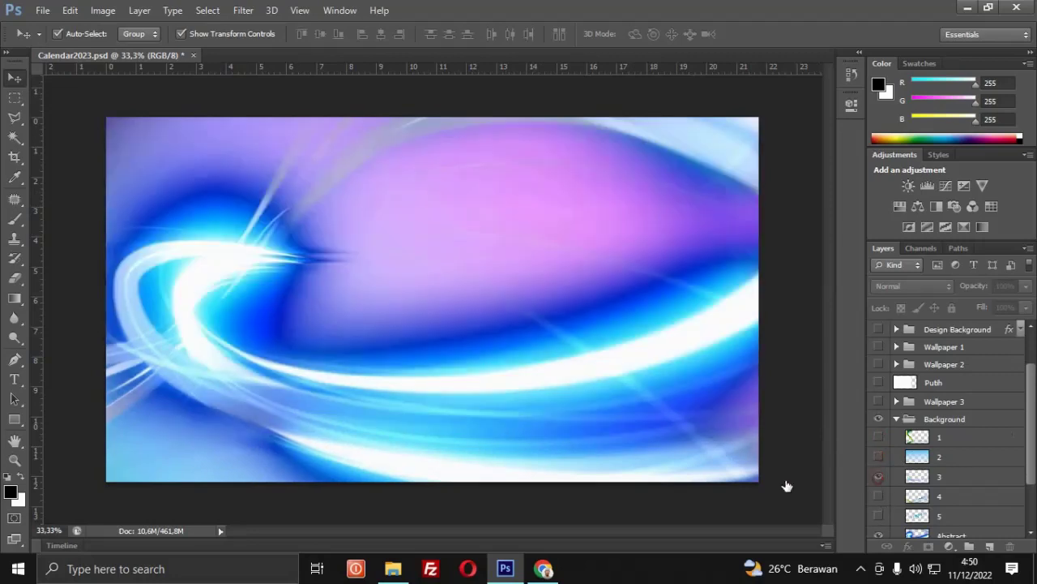
pyautogui.click(879, 477)
pyautogui.click(878, 496)
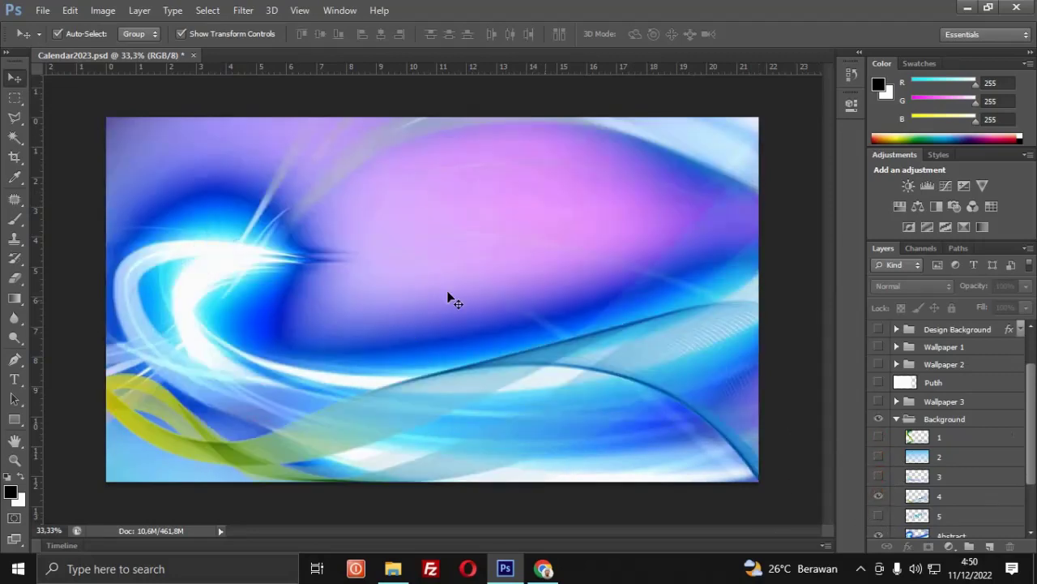
pyautogui.click(878, 496)
pyautogui.click(879, 515)
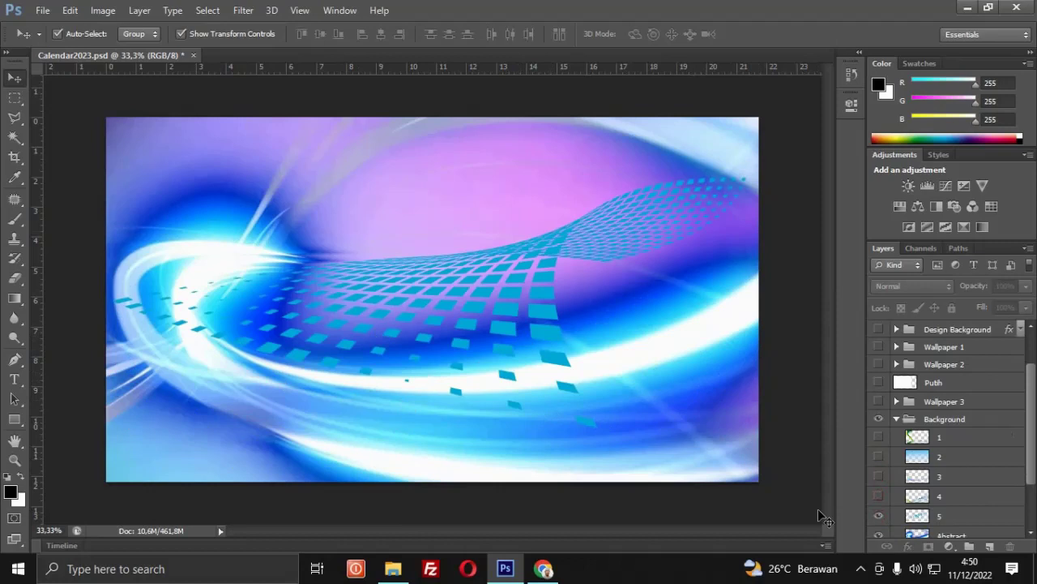
pyautogui.click(879, 515)
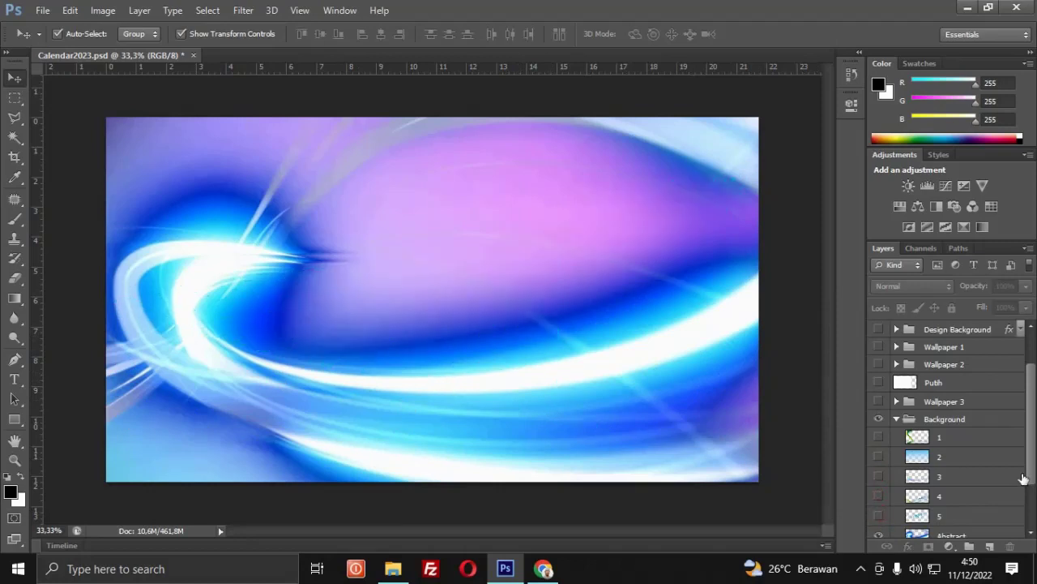
# Hide the Abstract swirl and layer 6 gradient, showing layer 7's blue gradient
pyautogui.moveTo(1032, 479); pyautogui.dragTo(1034, 525)
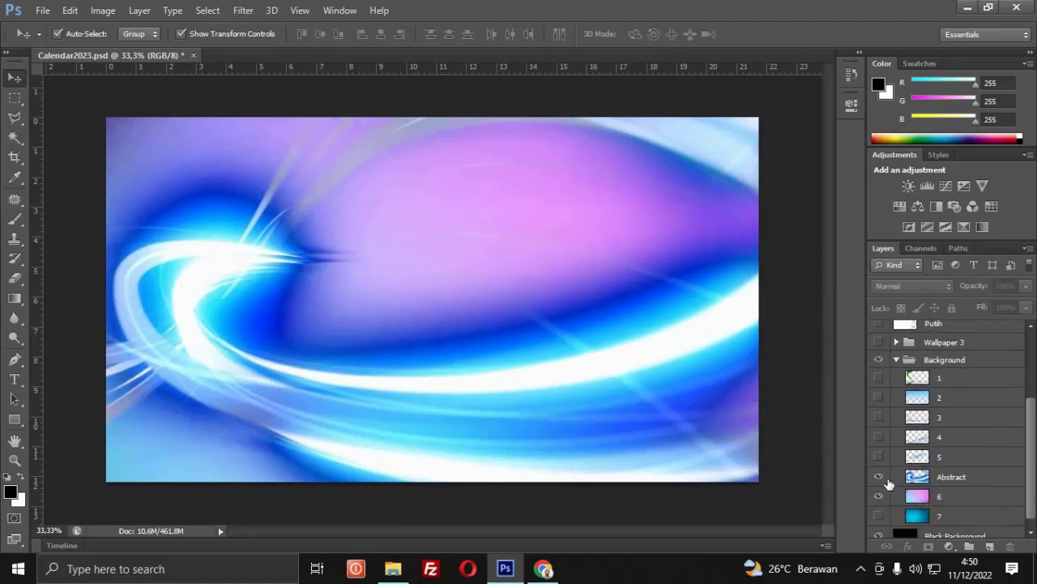
pyautogui.click(878, 477)
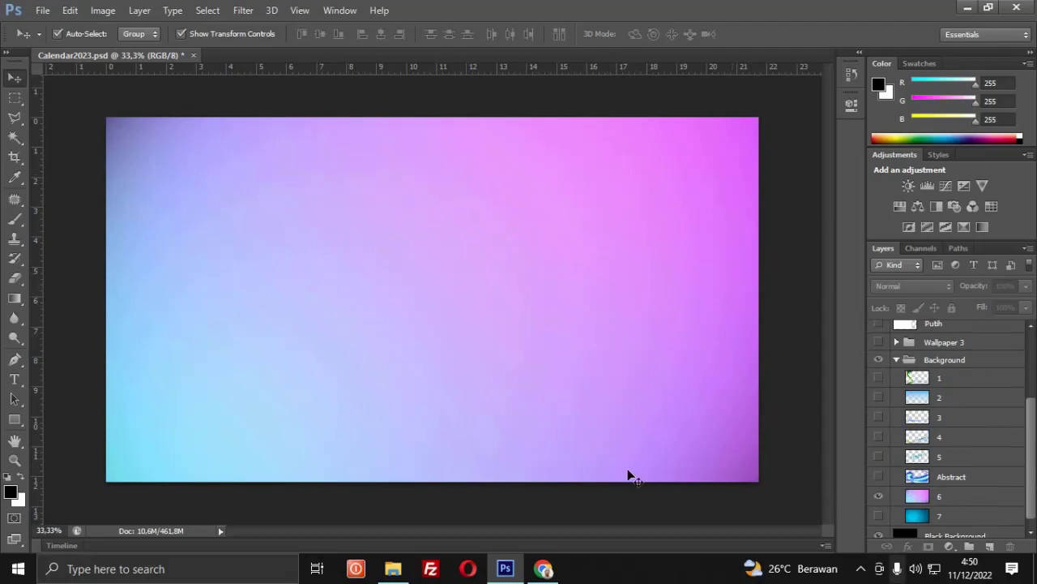
pyautogui.click(925, 492)
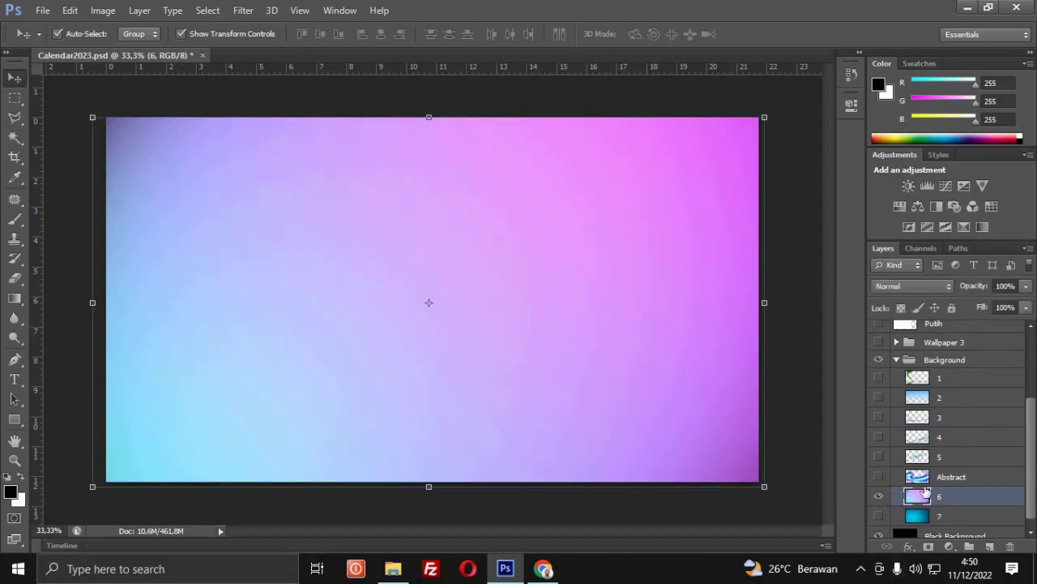
pyautogui.click(879, 496)
pyautogui.click(878, 516)
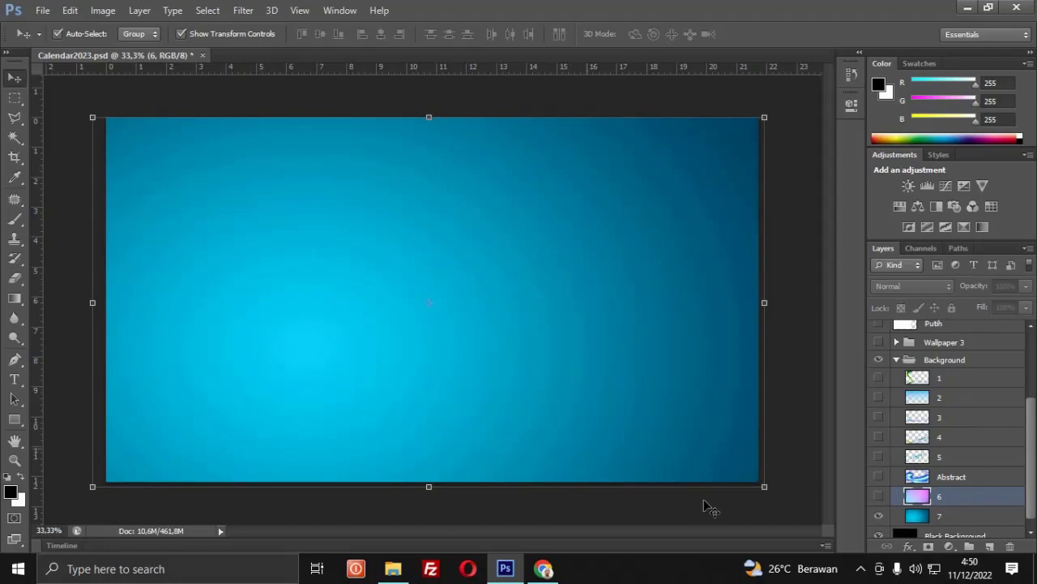
pyautogui.scroll(-1, 1020, 496)
pyautogui.scroll(5, 1020, 496)
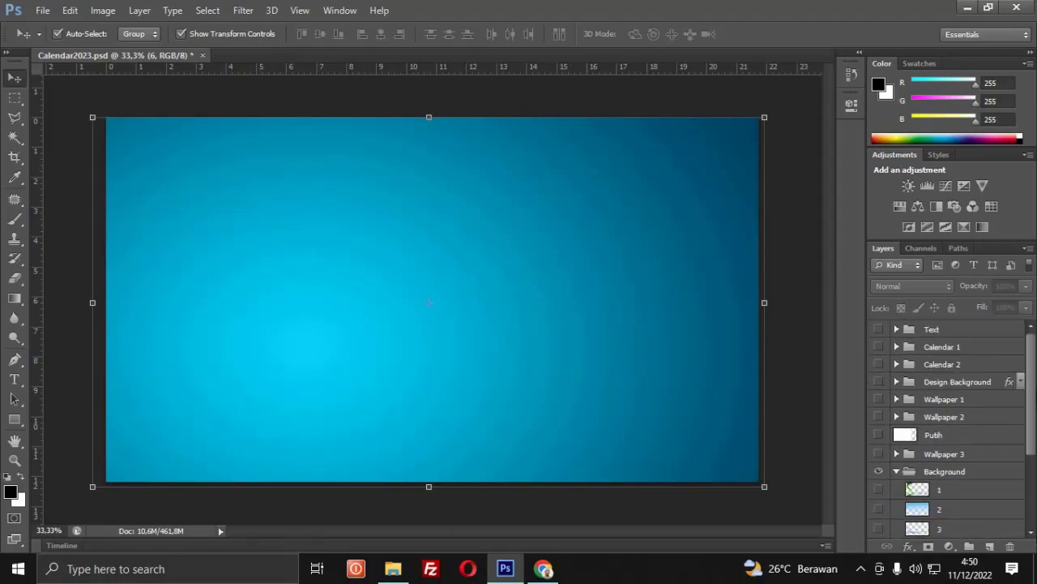
# Collapse Background and show Calendar 1's twelve 2023 month grids on the canvas
pyautogui.click(897, 471)
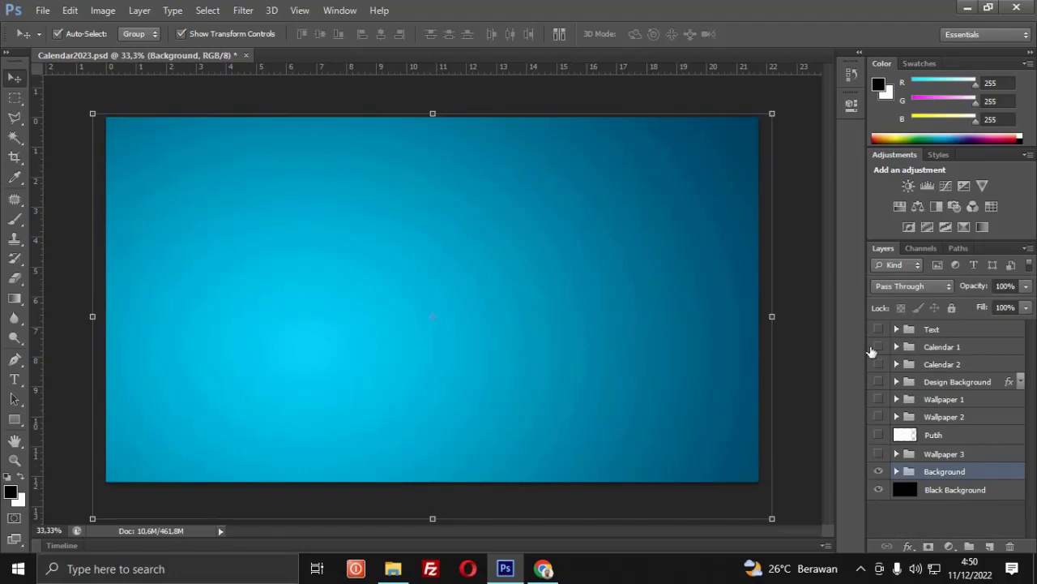
pyautogui.click(896, 347)
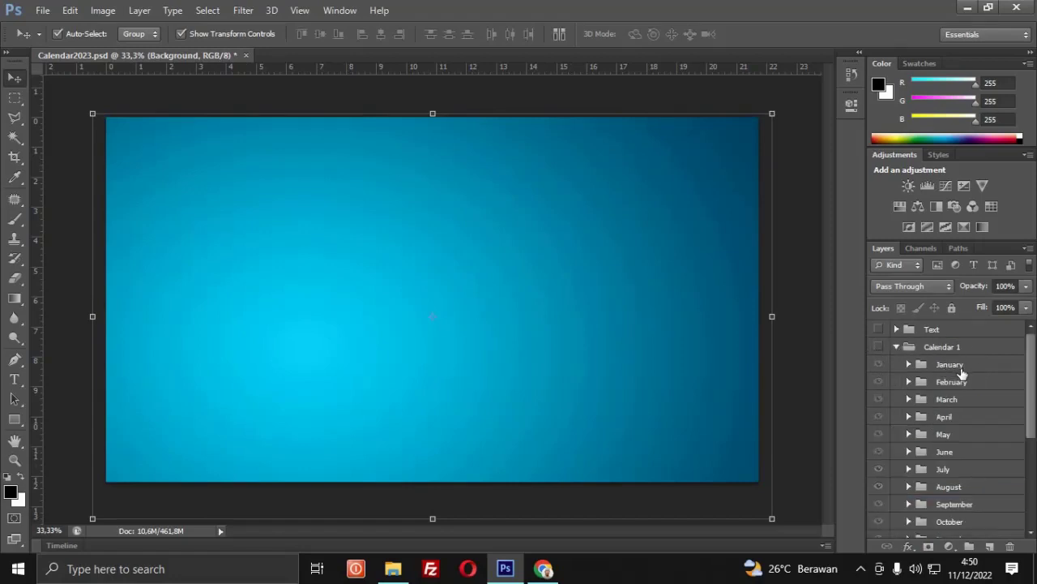
pyautogui.scroll(-1, 960, 370)
pyautogui.scroll(-2, 950, 470)
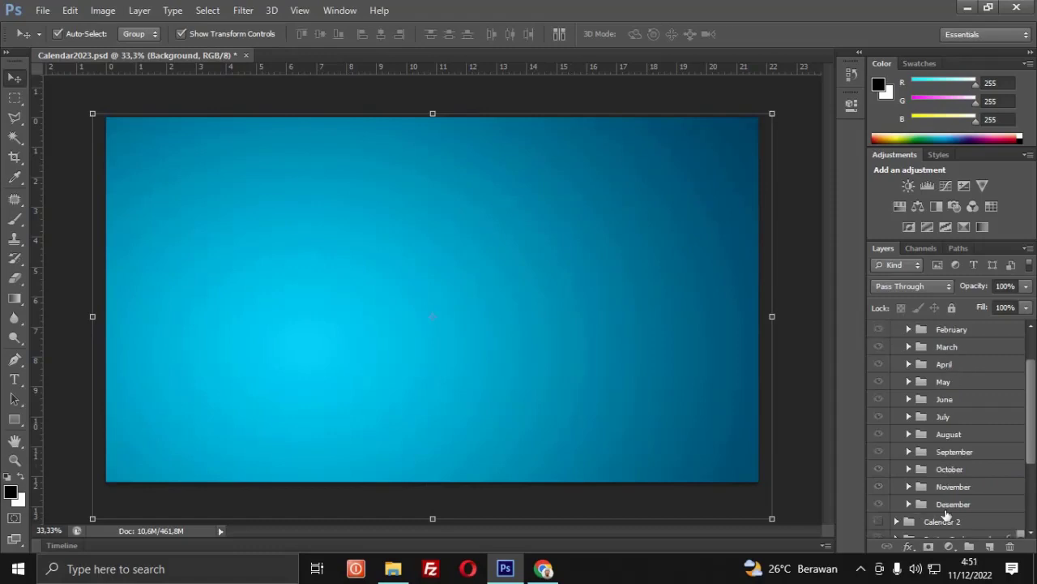
pyautogui.scroll(1, 995, 496)
pyautogui.scroll(2, 977, 455)
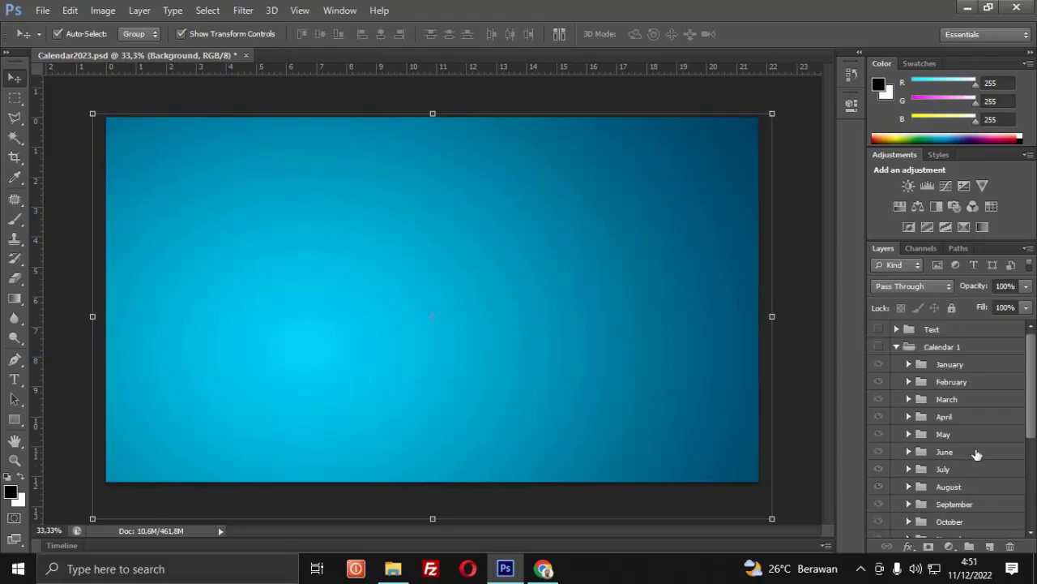
pyautogui.click(878, 346)
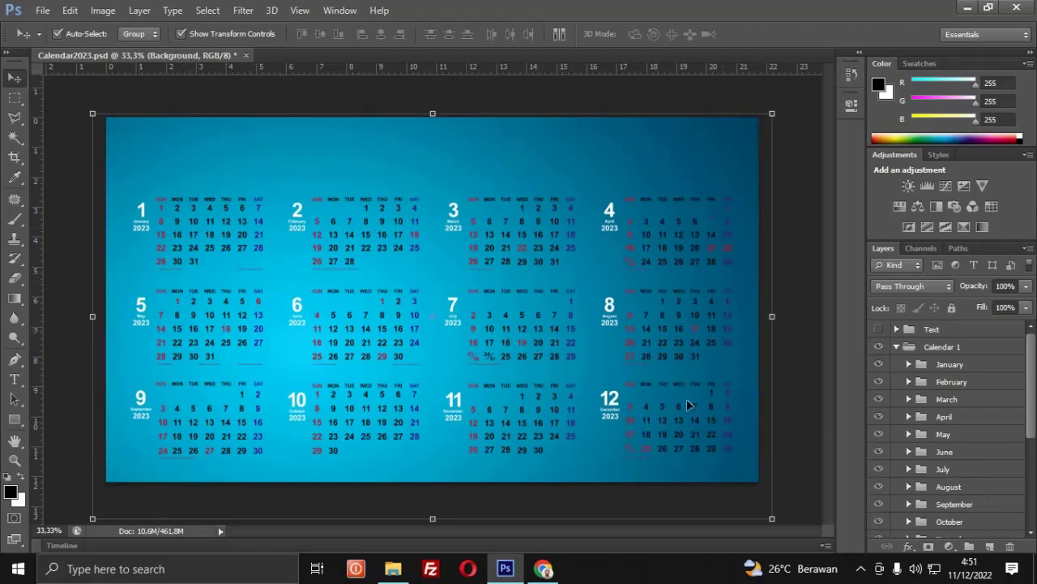
pyautogui.click(897, 347)
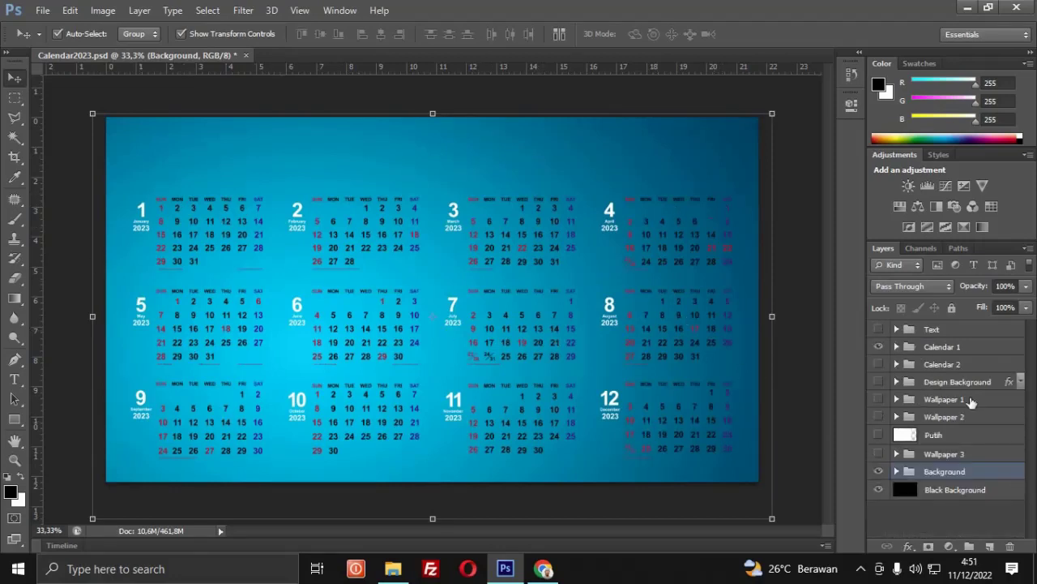
# Toggle the Design Background panels on and off, then expand it and select Layer-24
pyautogui.click(880, 381)
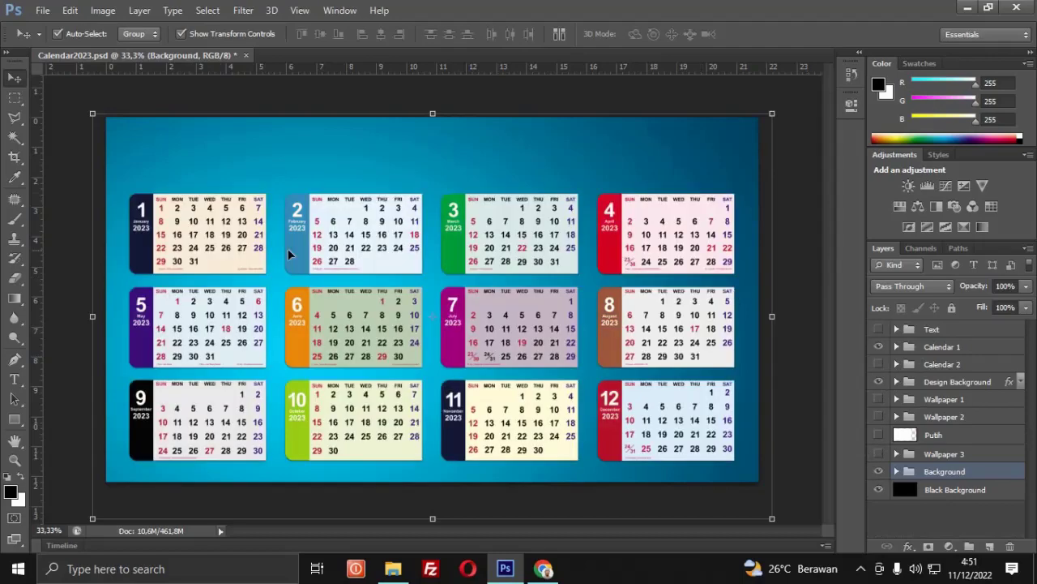
pyautogui.click(879, 382)
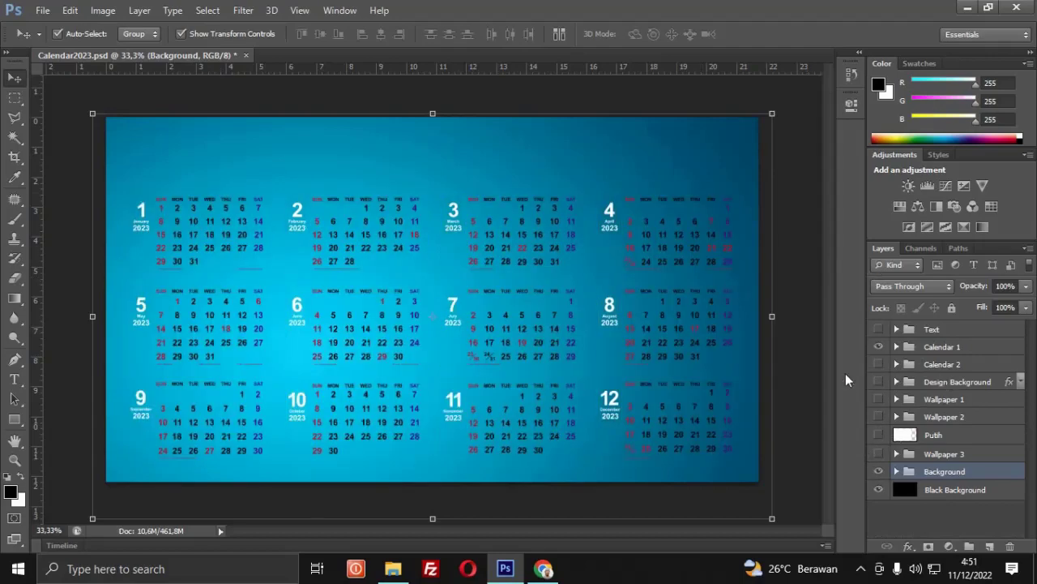
pyautogui.click(896, 382)
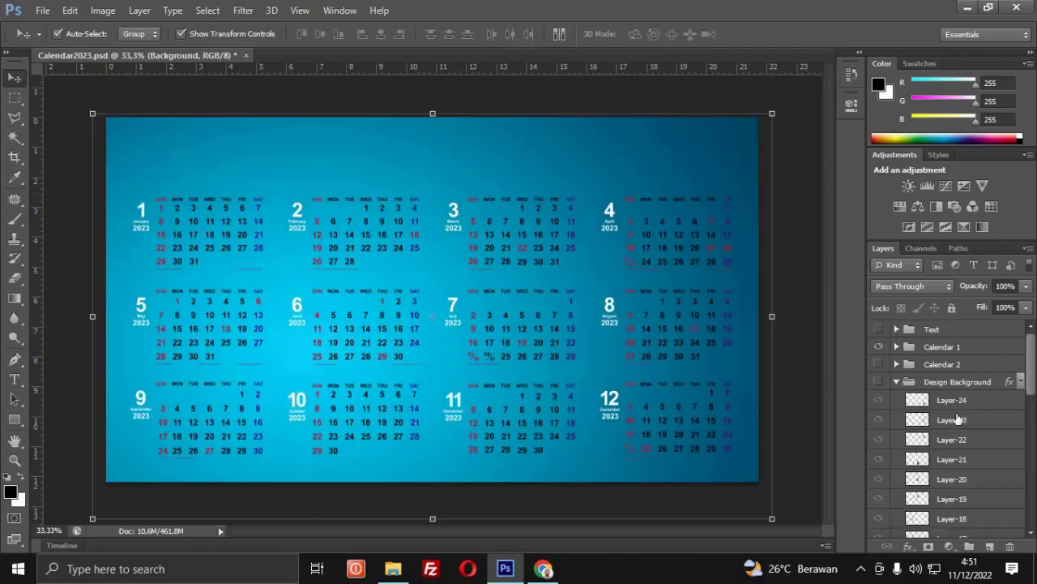
pyautogui.moveTo(1032, 385)
pyautogui.mouseDown()
pyautogui.moveTo(1033, 508)
pyautogui.moveTo(1033, 340)
pyautogui.mouseUp()
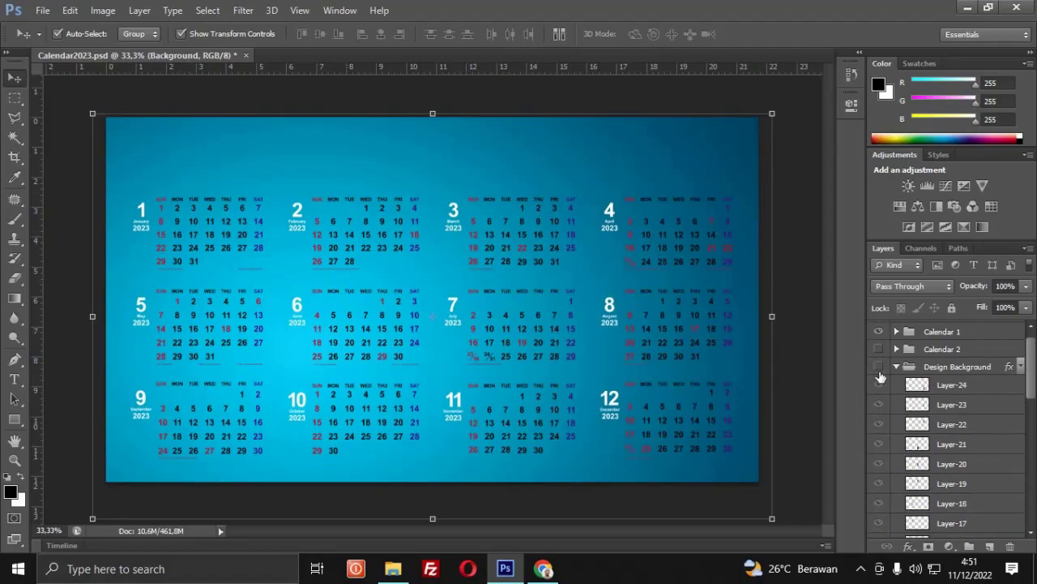
pyautogui.click(954, 390)
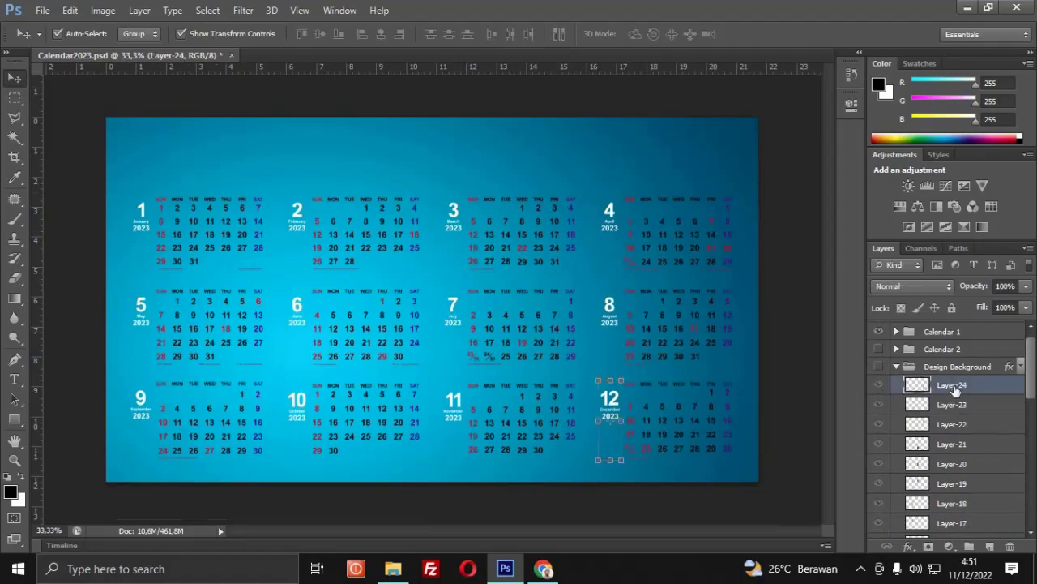
# Toggle the Design Background layers from Layer-24 down to Layer-11, one by one
pyautogui.click(878, 384)
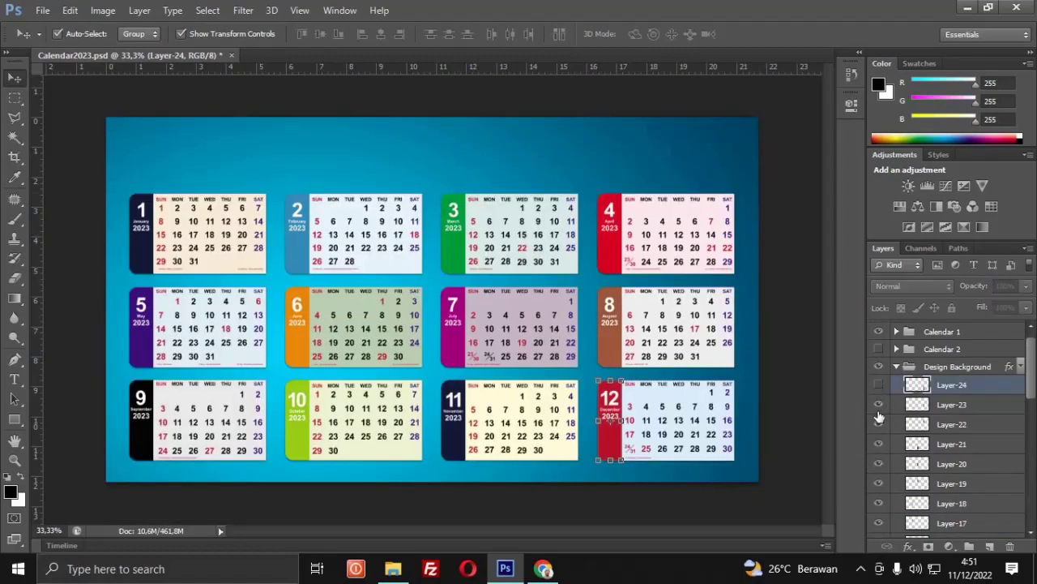
pyautogui.click(878, 404)
pyautogui.click(879, 424)
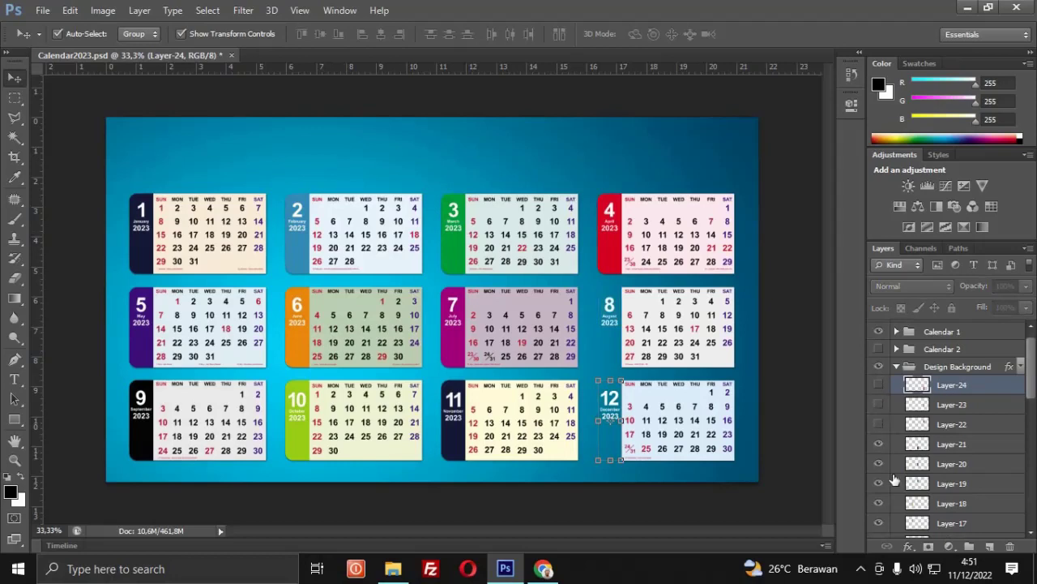
pyautogui.click(879, 444)
pyautogui.click(878, 463)
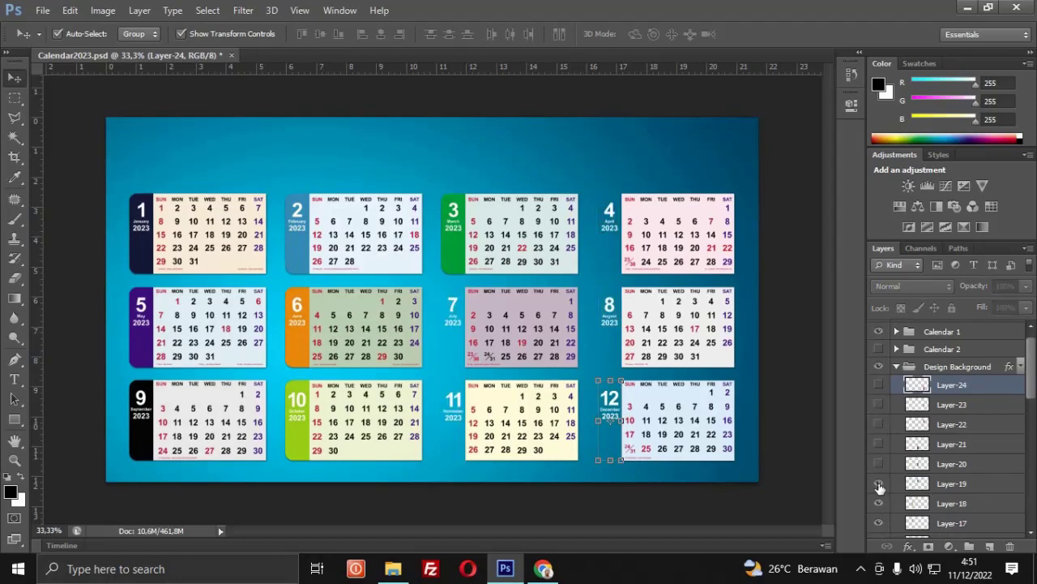
pyautogui.click(879, 483)
pyautogui.click(881, 504)
pyautogui.click(879, 523)
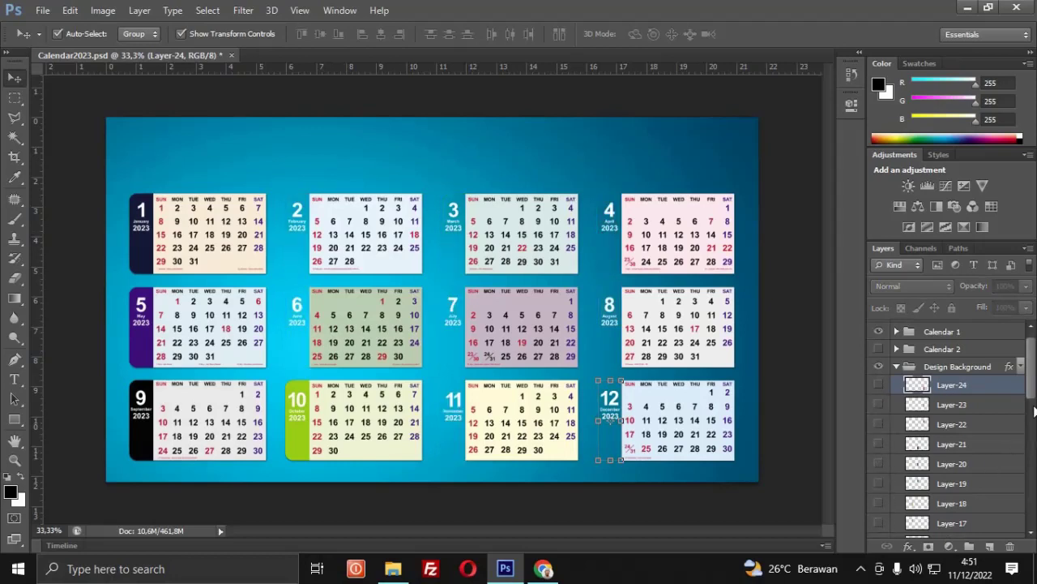
pyautogui.moveTo(1034, 391); pyautogui.dragTo(1034, 424)
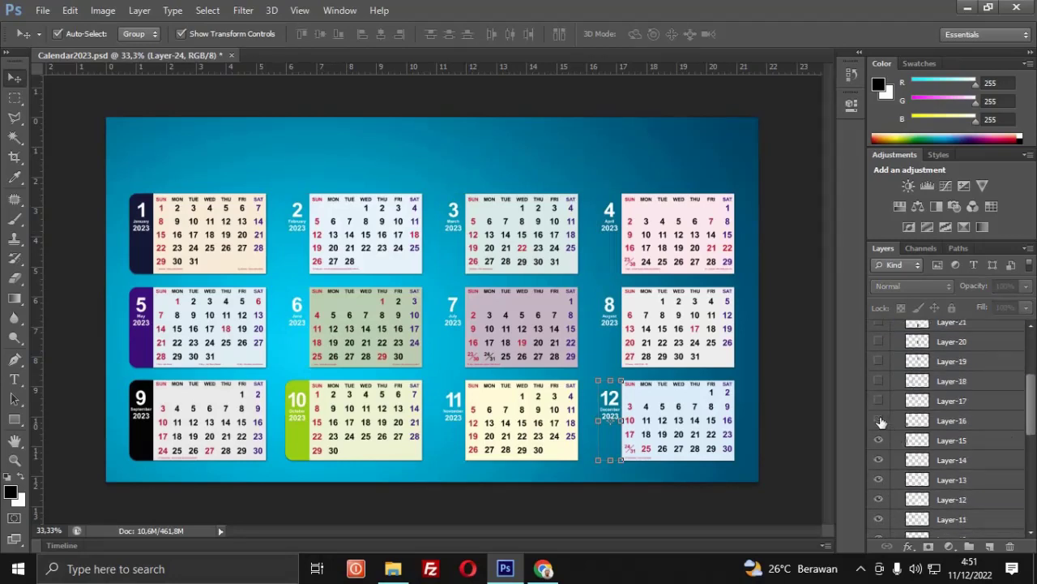
pyautogui.click(879, 420)
pyautogui.click(879, 440)
pyautogui.click(878, 459)
pyautogui.click(879, 480)
pyautogui.click(879, 499)
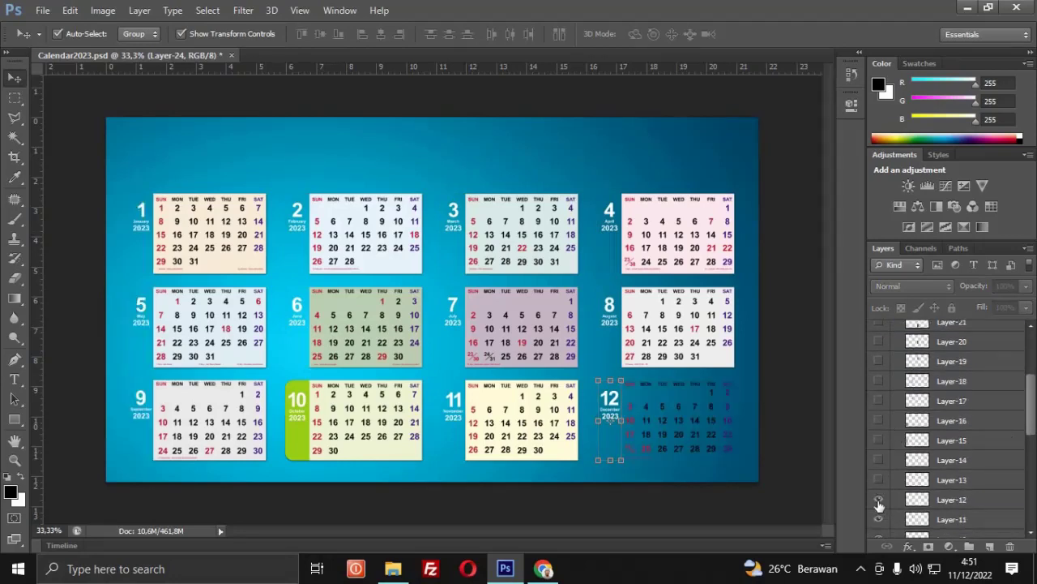
pyautogui.click(880, 534)
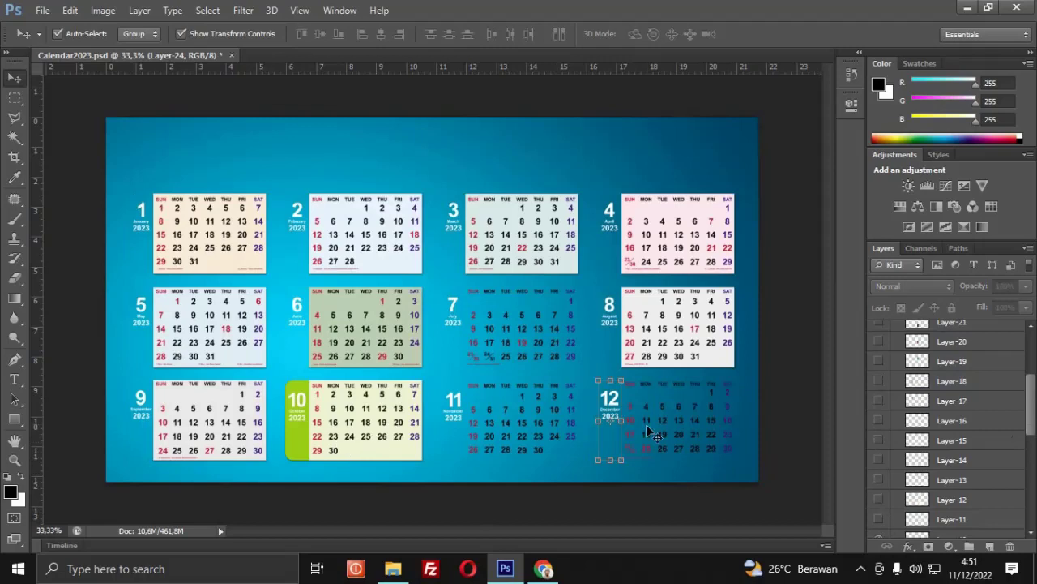
# Turn Layer-13, Layer-12, Layer-11 and the side-band layers for months 1, 2, 3, 5, 6, 9 back on
pyautogui.click(879, 519)
pyautogui.click(878, 500)
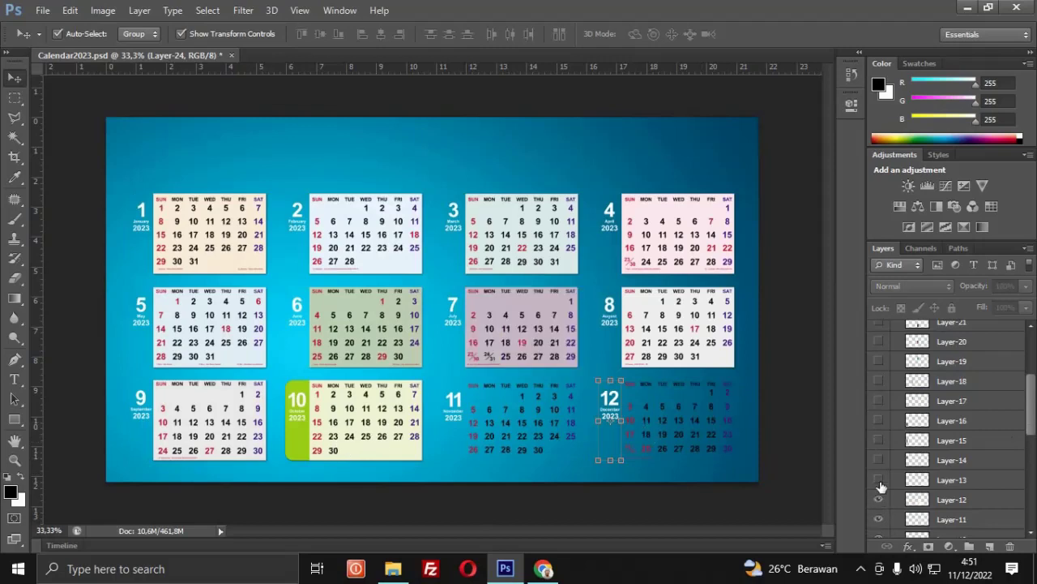
pyautogui.click(878, 480)
pyautogui.click(879, 459)
pyautogui.click(879, 440)
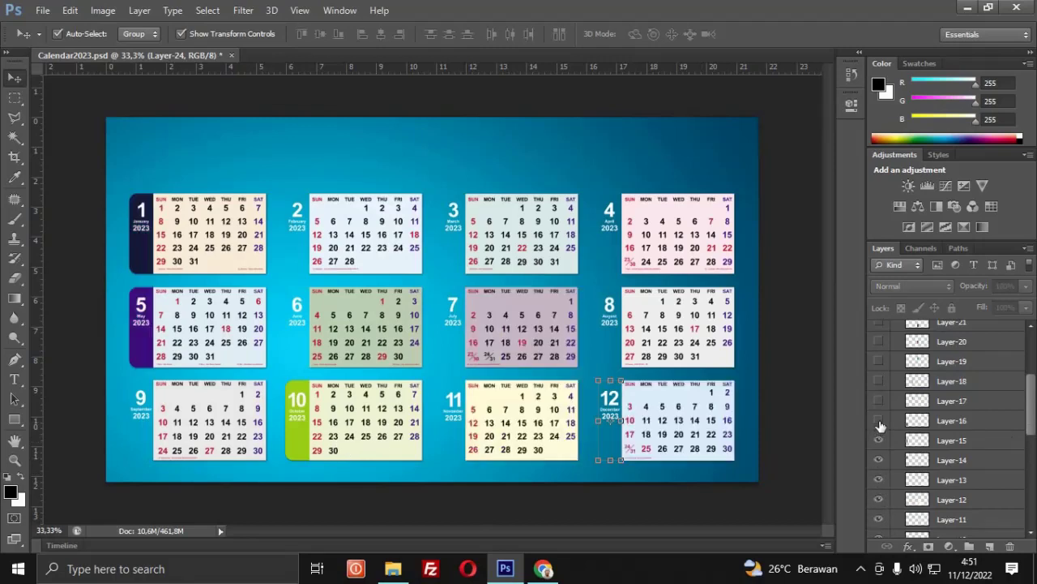
pyautogui.click(878, 421)
pyautogui.click(878, 401)
pyautogui.click(878, 381)
pyautogui.click(879, 361)
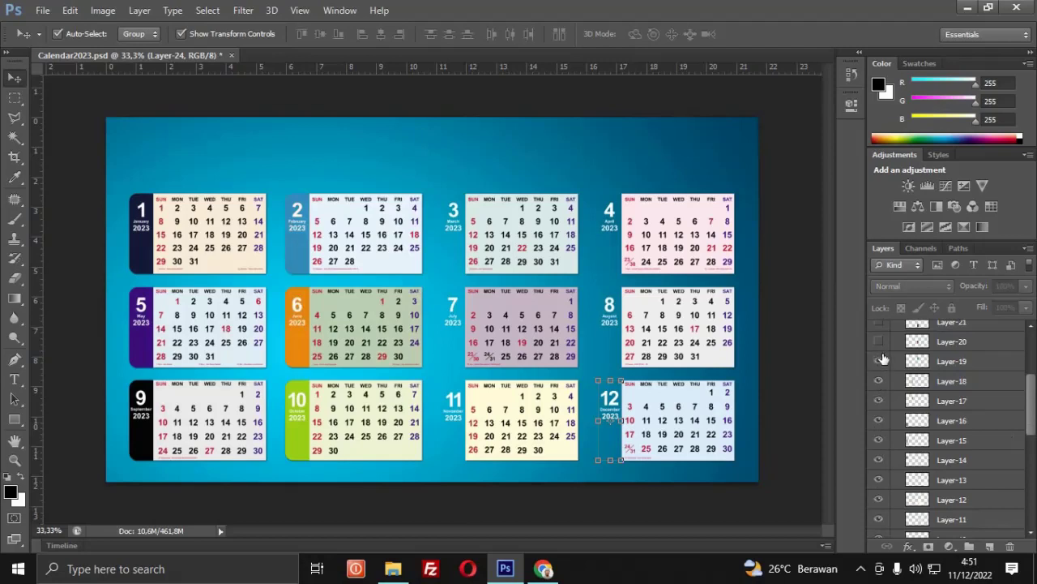
pyautogui.click(878, 342)
pyautogui.scroll(3, 1032, 391)
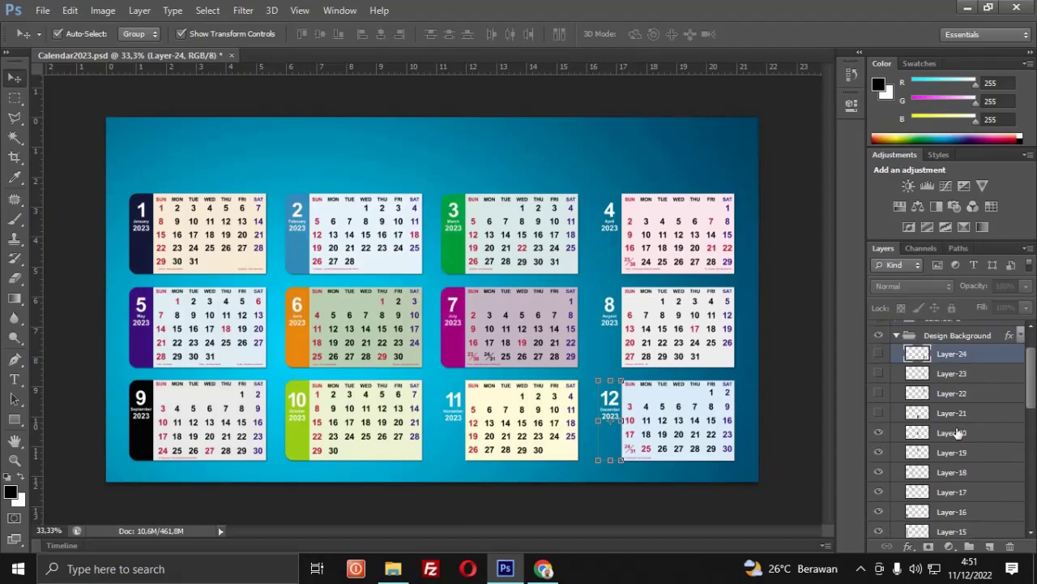
# Restore the side bands for months 4, 8, 11 and 12, then collapse Design Background
pyautogui.click(878, 413)
pyautogui.click(878, 392)
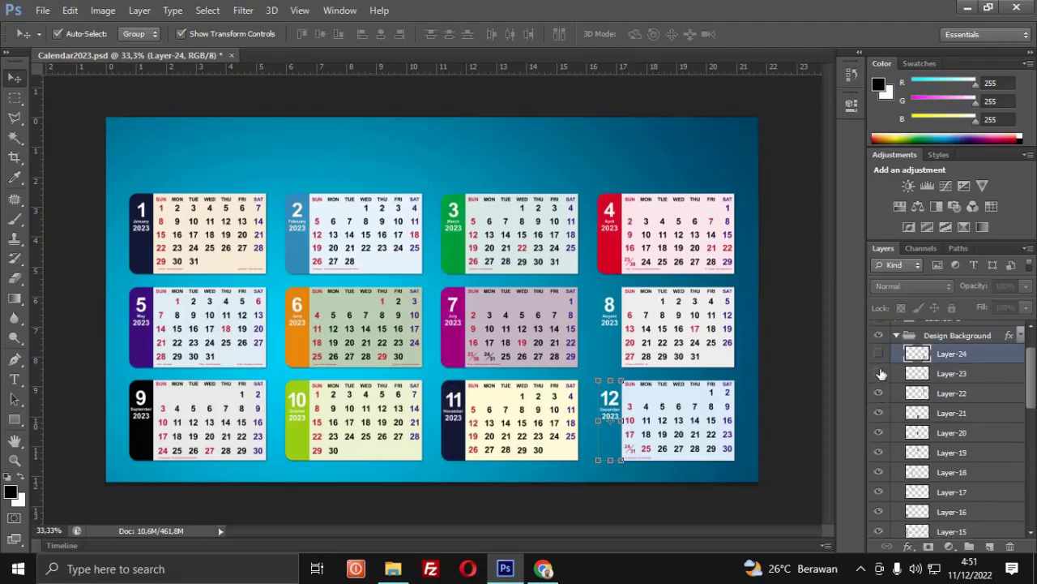
pyautogui.click(879, 373)
pyautogui.click(879, 354)
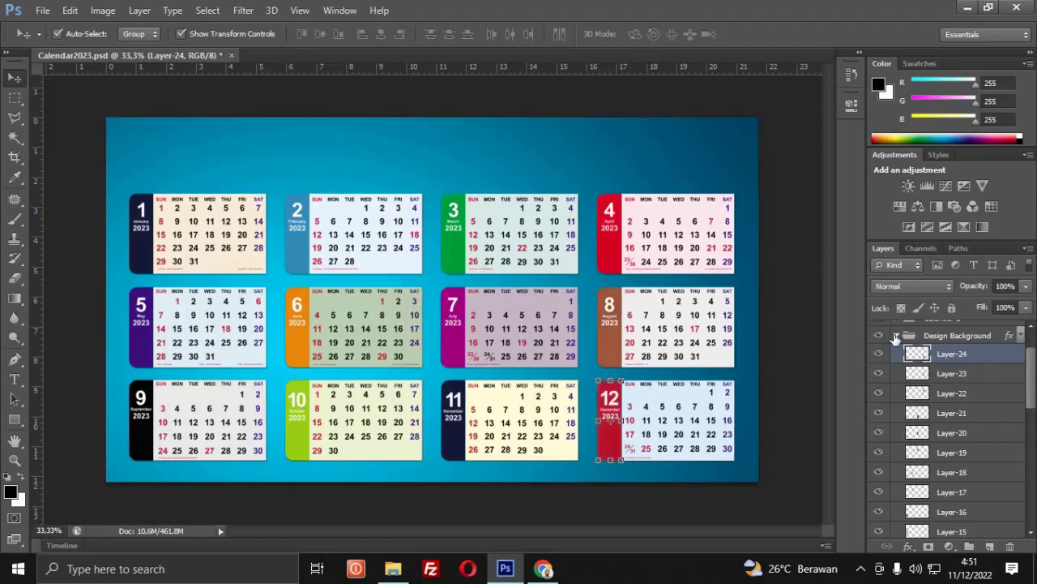
pyautogui.click(896, 335)
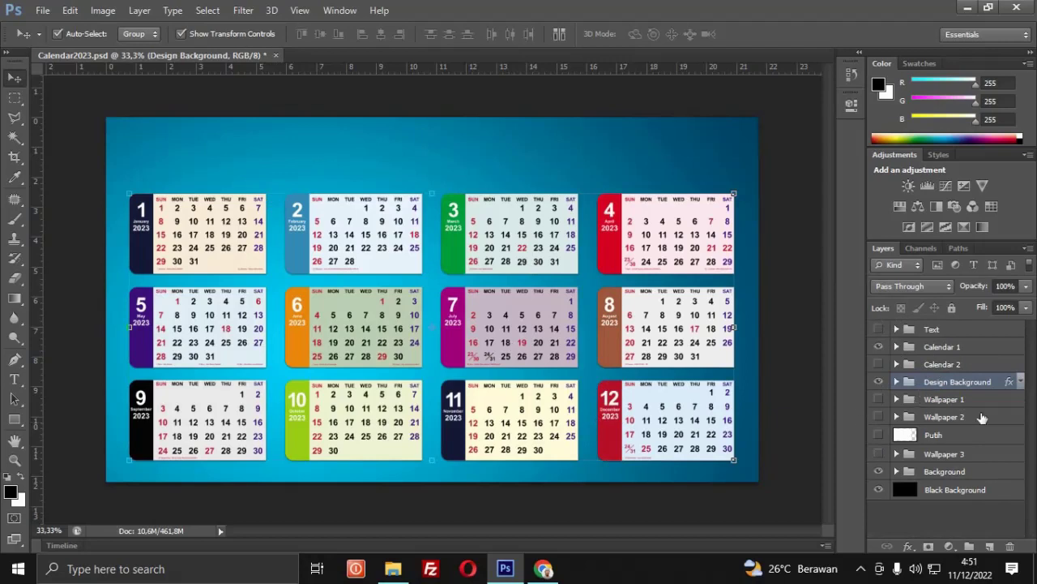
# Peek into Wallpaper 2, show the Wallpaper 3 pavilion landscape, and hide Calendar 1 and Design Background
pyautogui.click(896, 417)
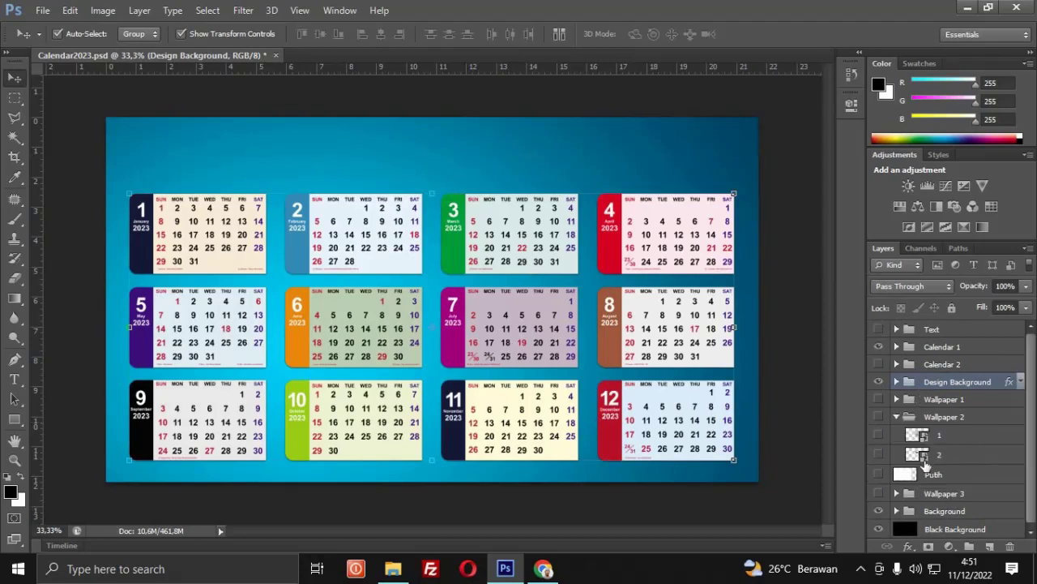
pyautogui.click(897, 418)
pyautogui.click(879, 454)
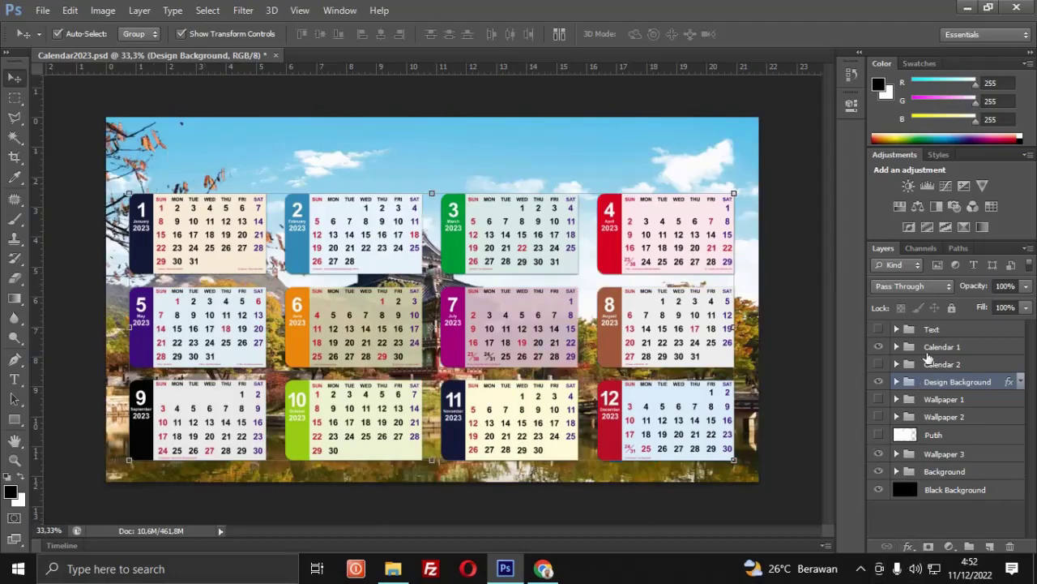
pyautogui.click(879, 347)
pyautogui.click(879, 380)
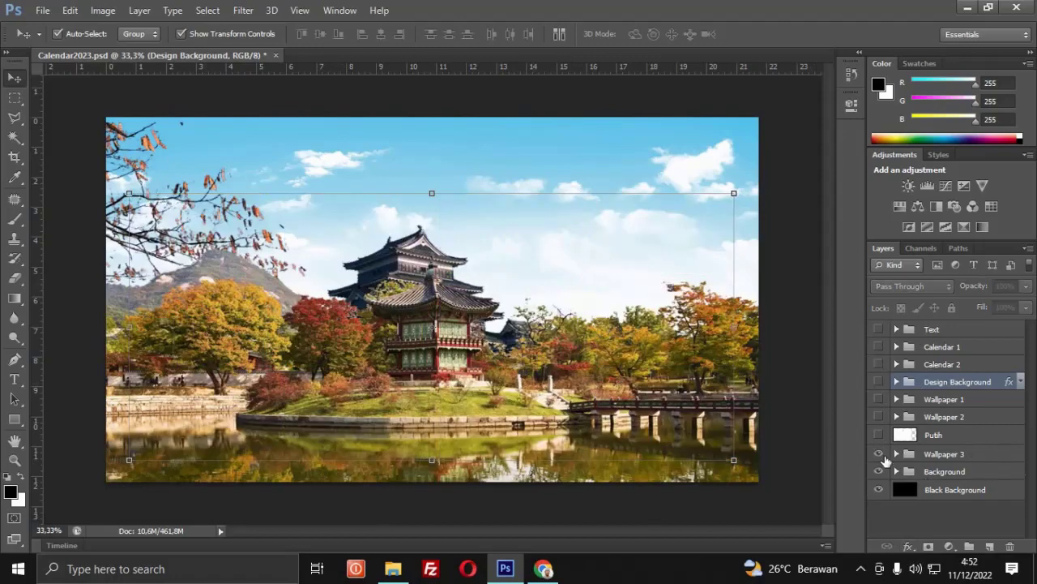
# Expand Wallpaper 3 and swap the pavilion and castle images for the mountain lake
pyautogui.click(897, 454)
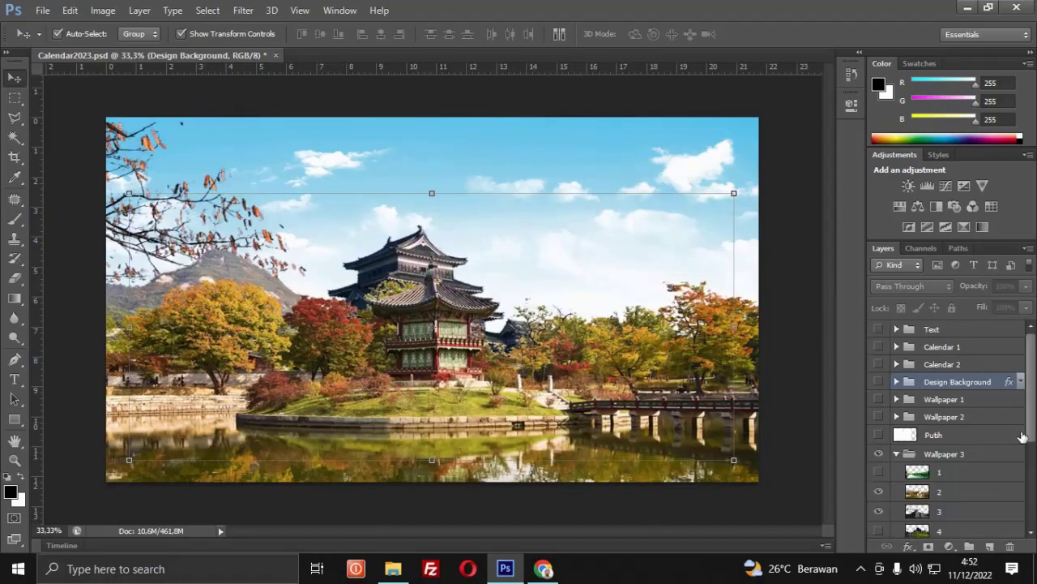
pyautogui.moveTo(1031, 420); pyautogui.dragTo(1034, 466)
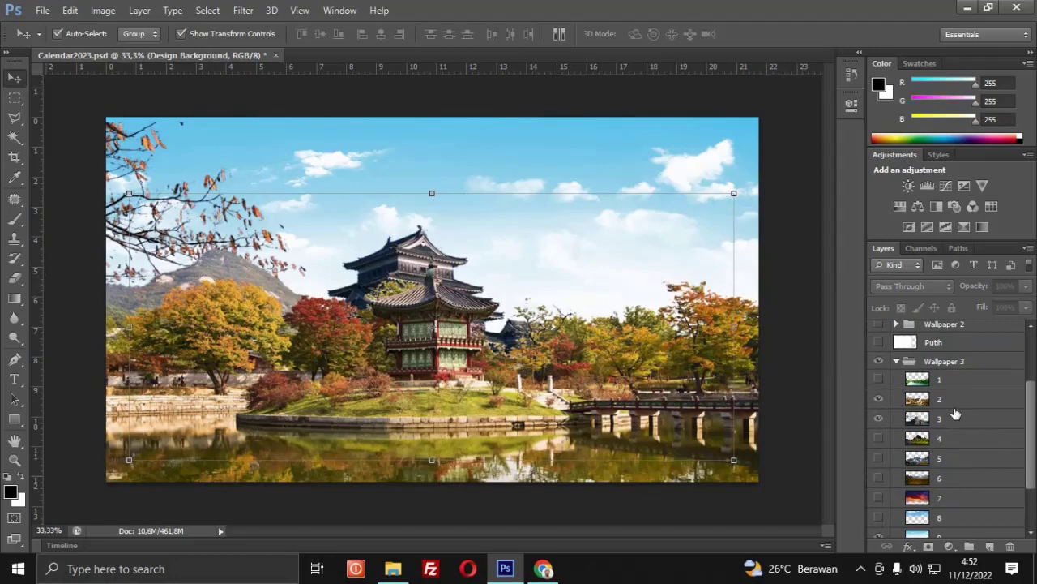
pyautogui.click(878, 400)
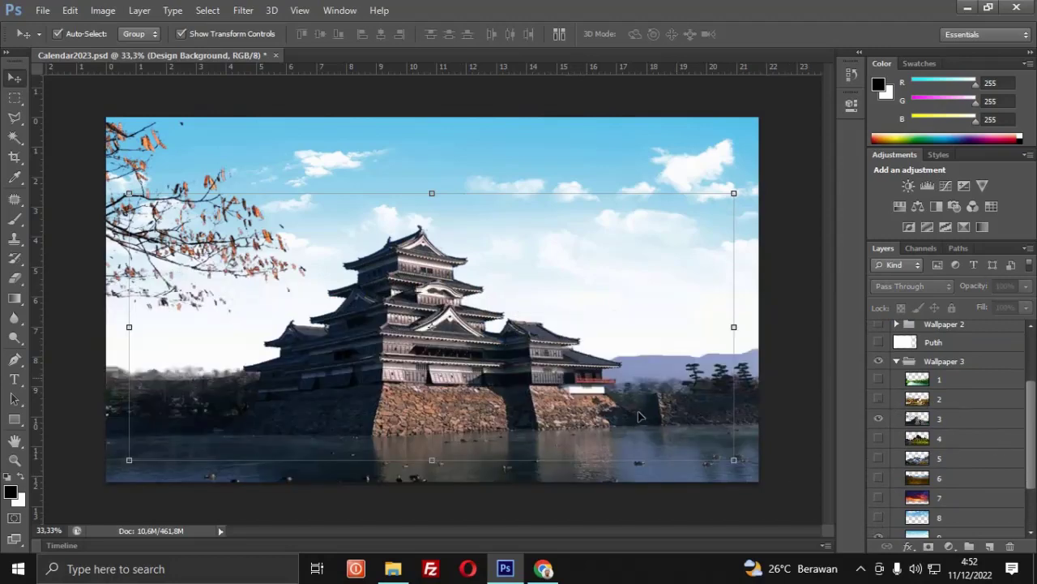
pyautogui.click(879, 439)
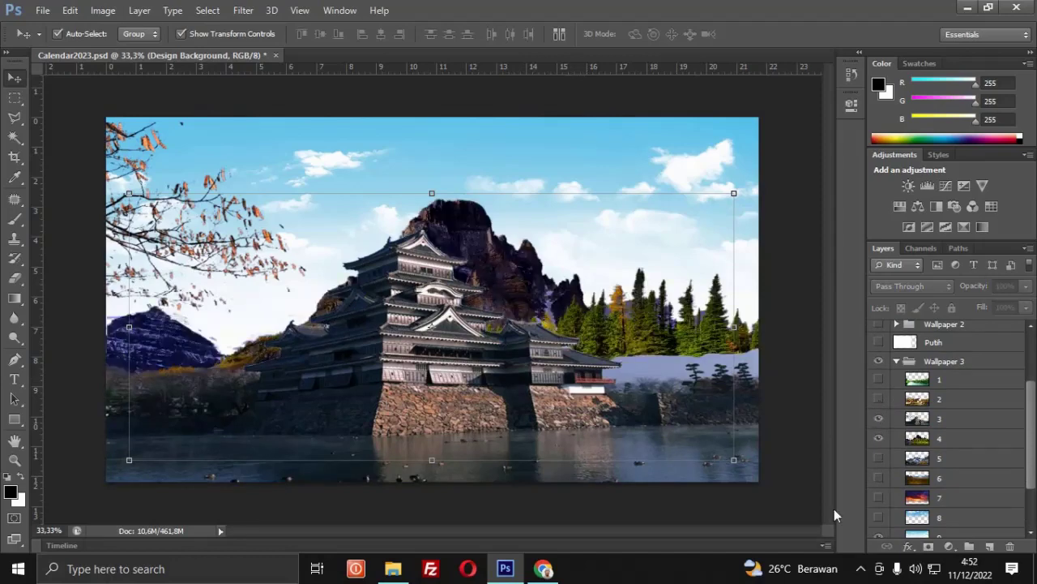
pyautogui.click(879, 418)
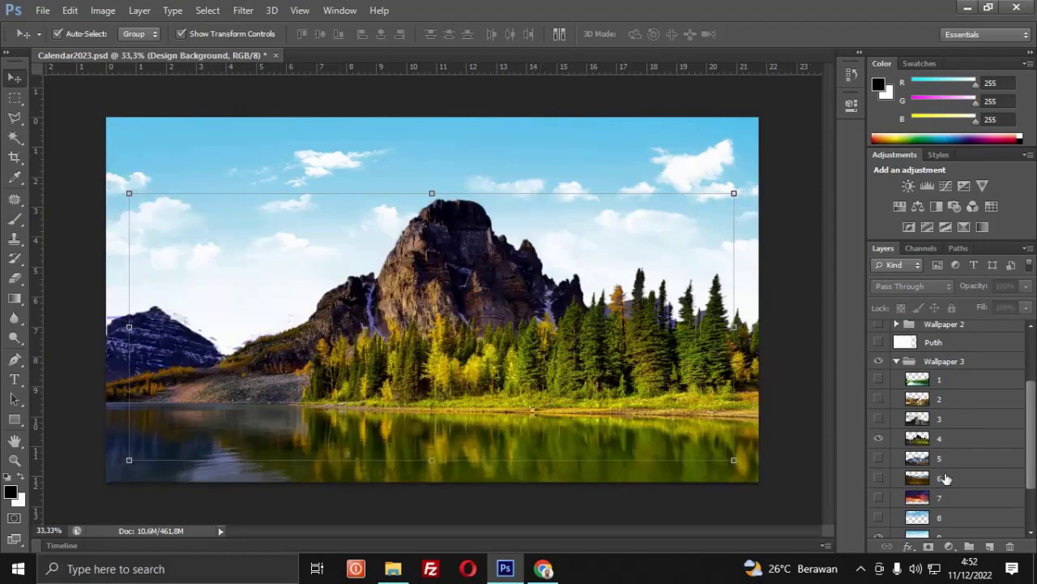
# Add layer 8's cloudy sky and layer 7's purple-orange sunset sky
pyautogui.click(667, 161)
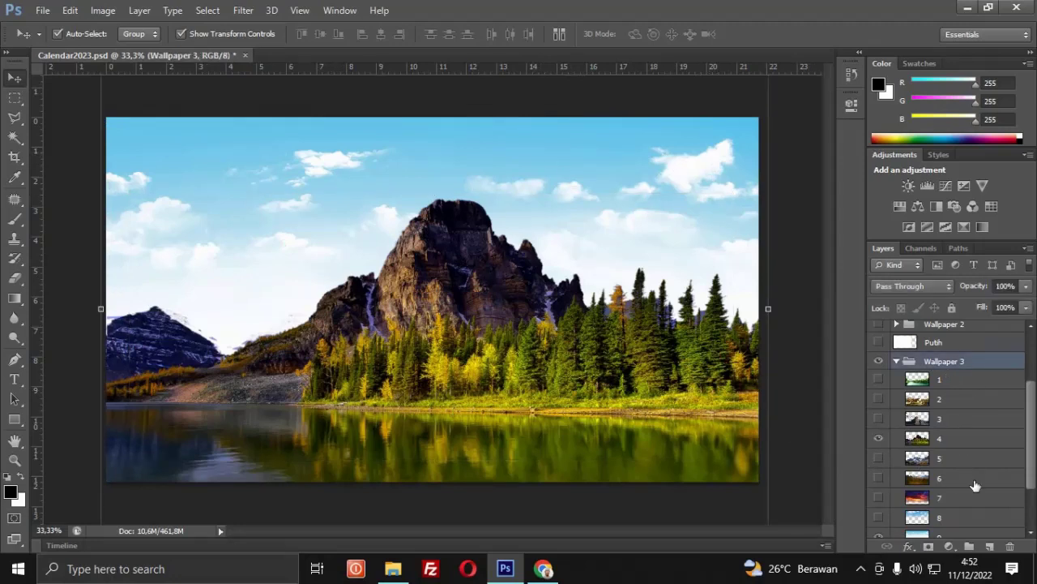
pyautogui.click(951, 519)
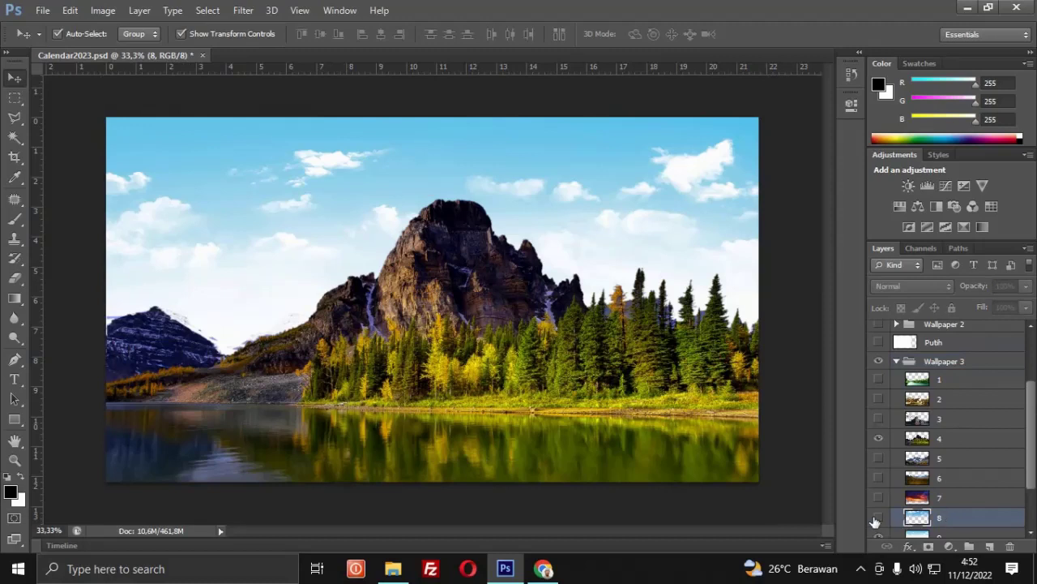
pyautogui.click(878, 518)
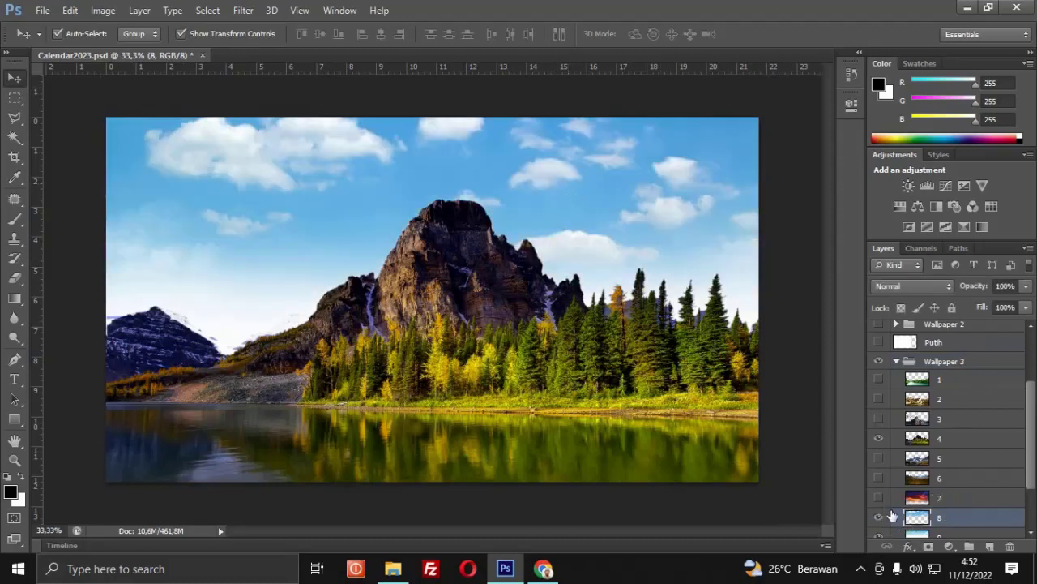
pyautogui.click(878, 497)
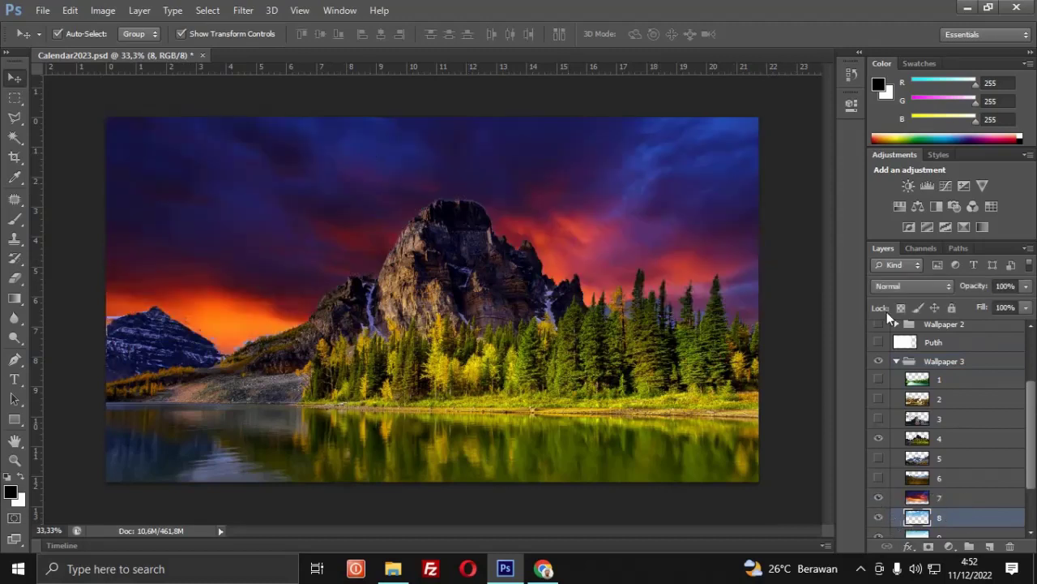
pyautogui.moveTo(1032, 468); pyautogui.dragTo(1036, 491)
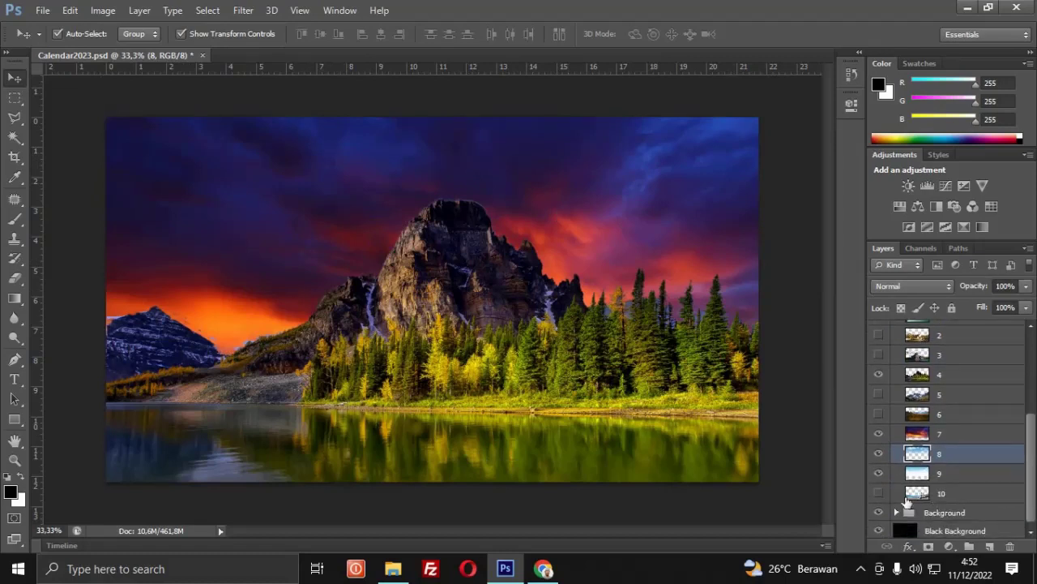
# Hide the sunset and cloud skies, switch to the snowy mountains, and try alternative skies
pyautogui.click(878, 454)
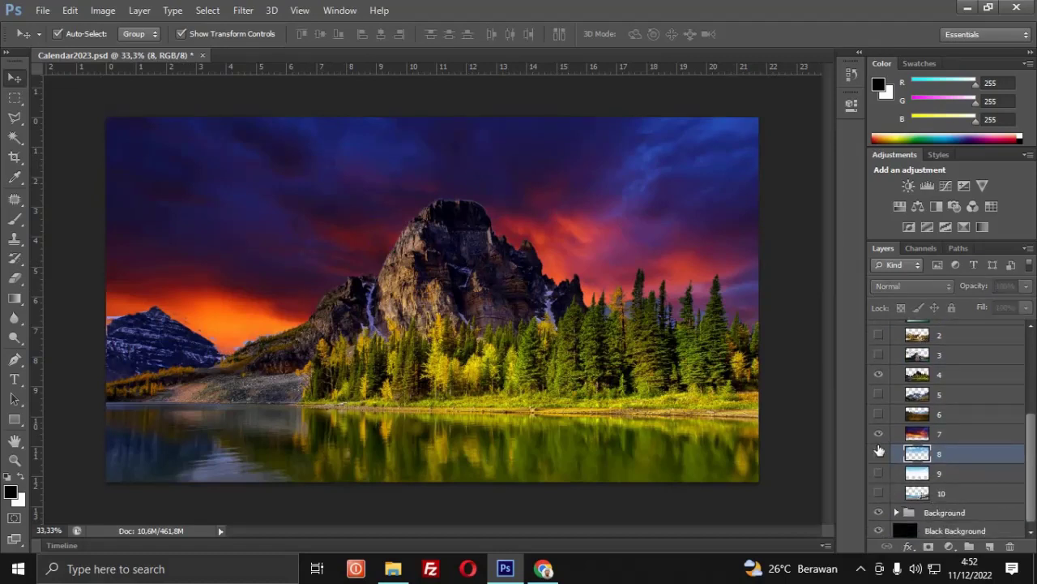
pyautogui.click(879, 434)
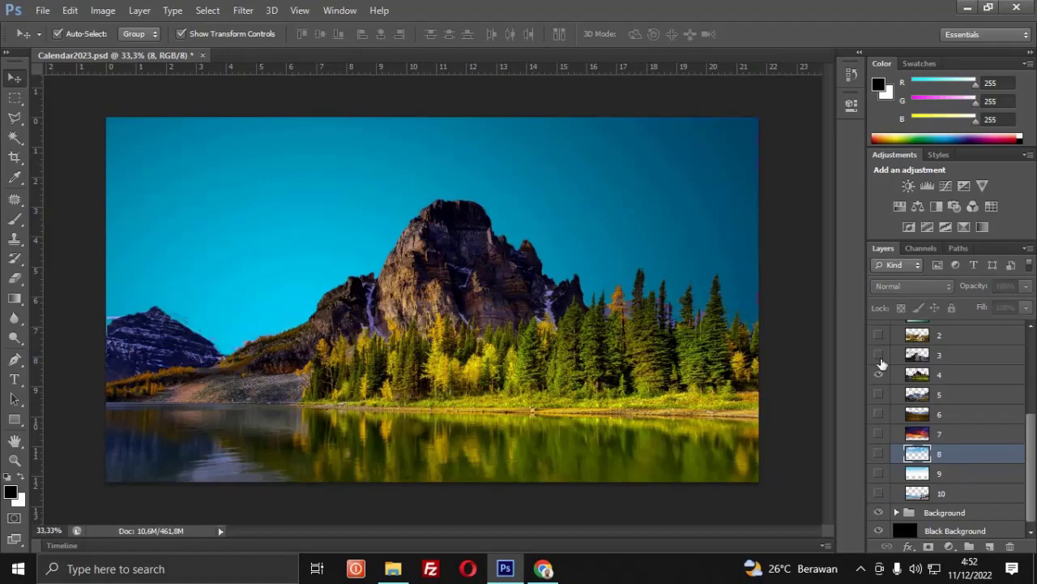
pyautogui.click(878, 395)
pyautogui.click(878, 374)
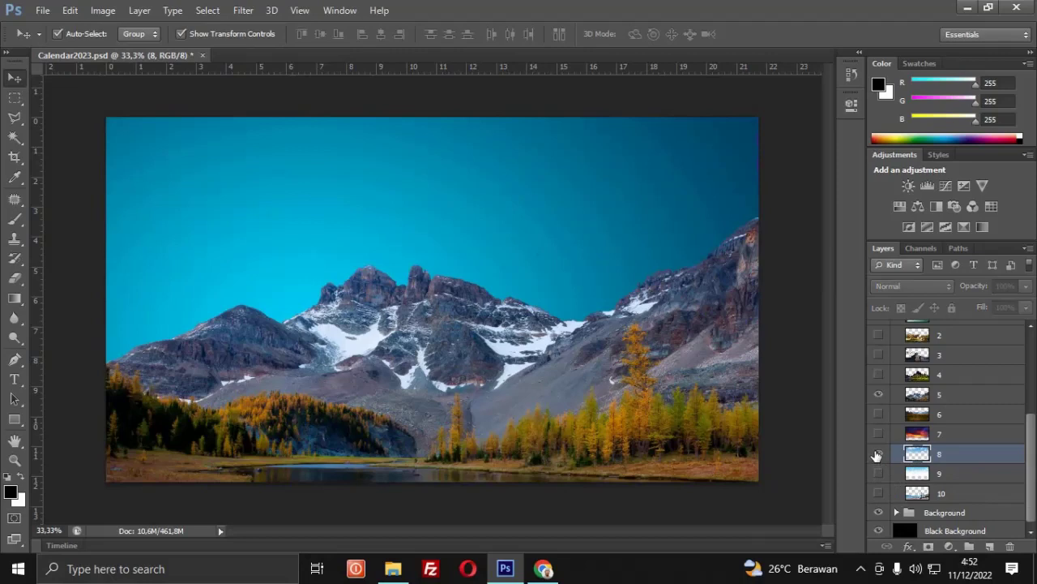
pyautogui.click(878, 453)
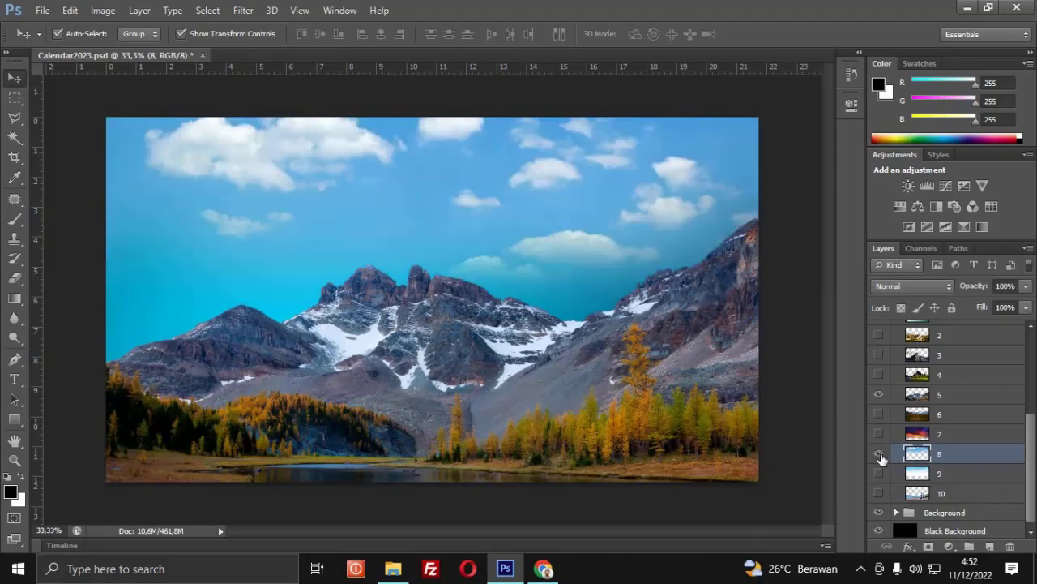
pyautogui.click(878, 453)
pyautogui.click(879, 473)
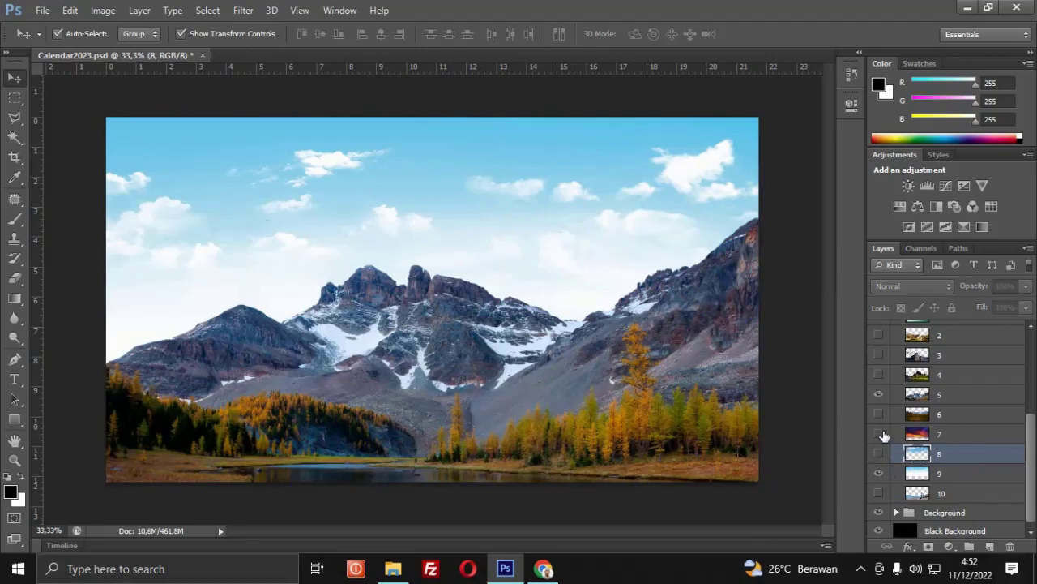
pyautogui.click(879, 433)
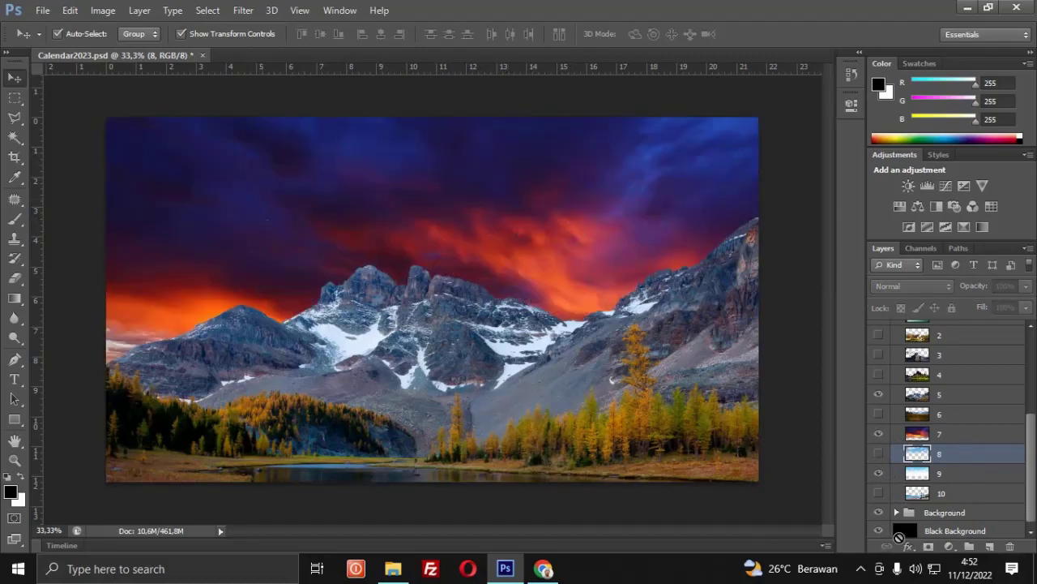
pyautogui.click(879, 434)
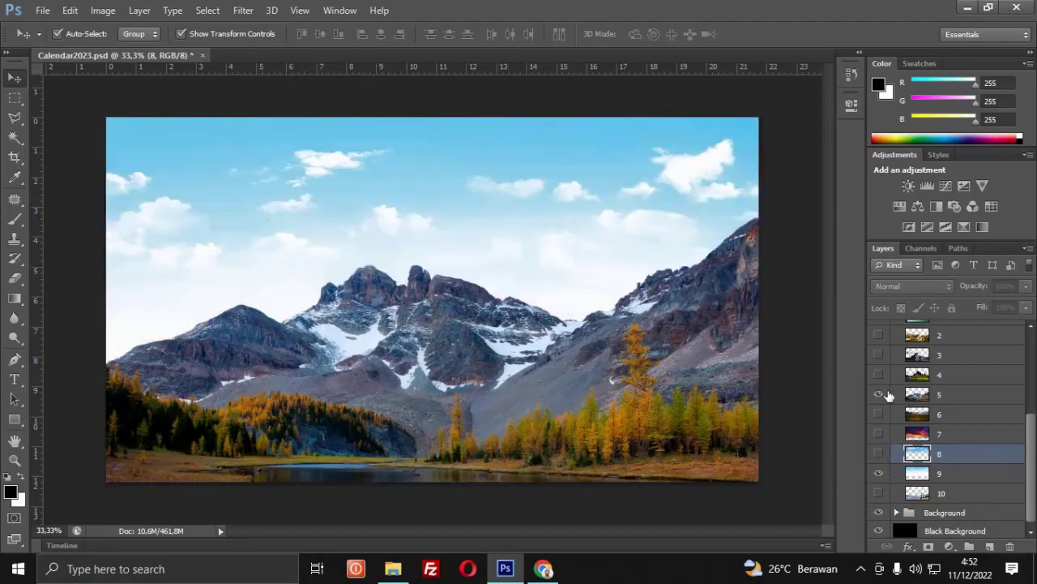
# Try the forest-lake image, autumn mountain range and dark dramatic sky, keeping the blue sky
pyautogui.click(879, 374)
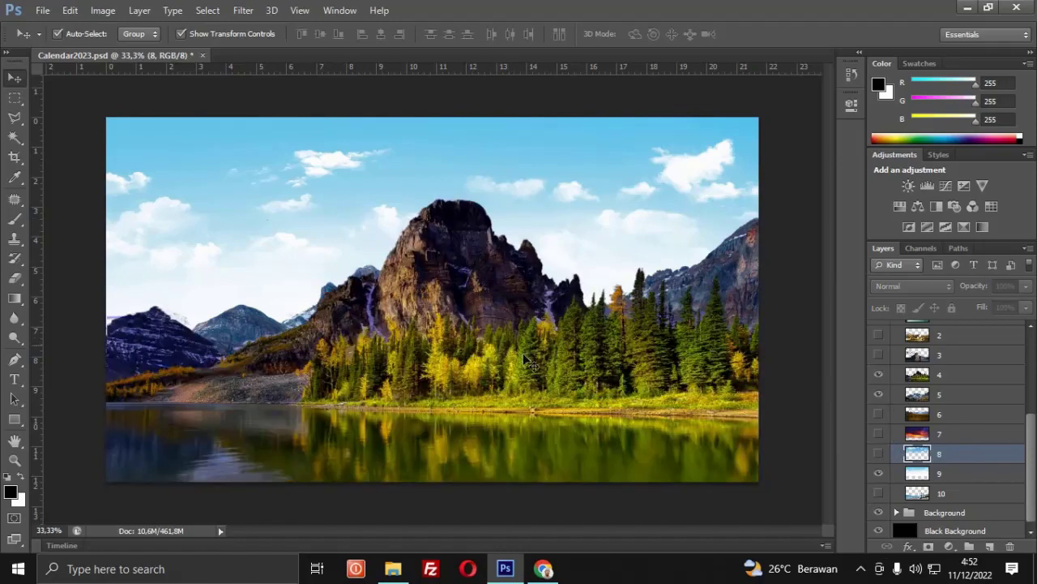
pyautogui.click(879, 376)
pyautogui.click(879, 376)
pyautogui.click(879, 376)
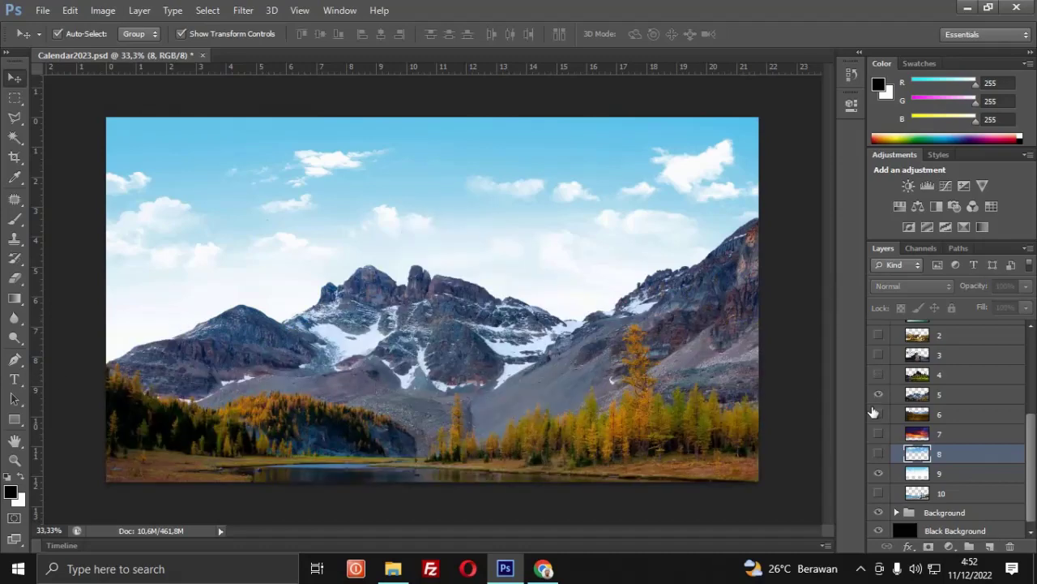
pyautogui.click(878, 415)
pyautogui.click(879, 435)
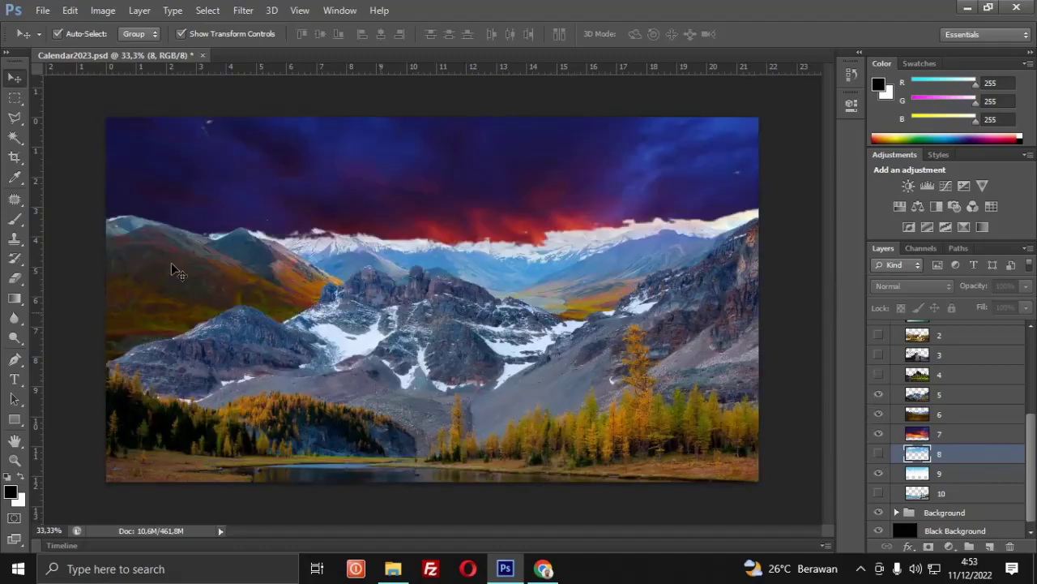
pyautogui.click(877, 435)
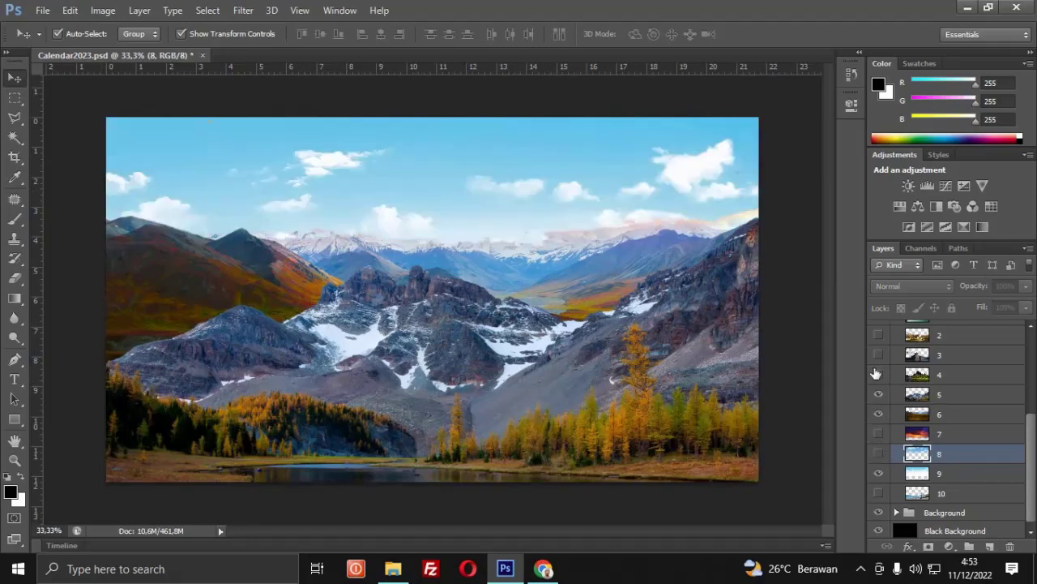
# Compare the rocky peak photo, settling on snowy mountains with golden larches under blue sky
pyautogui.click(878, 375)
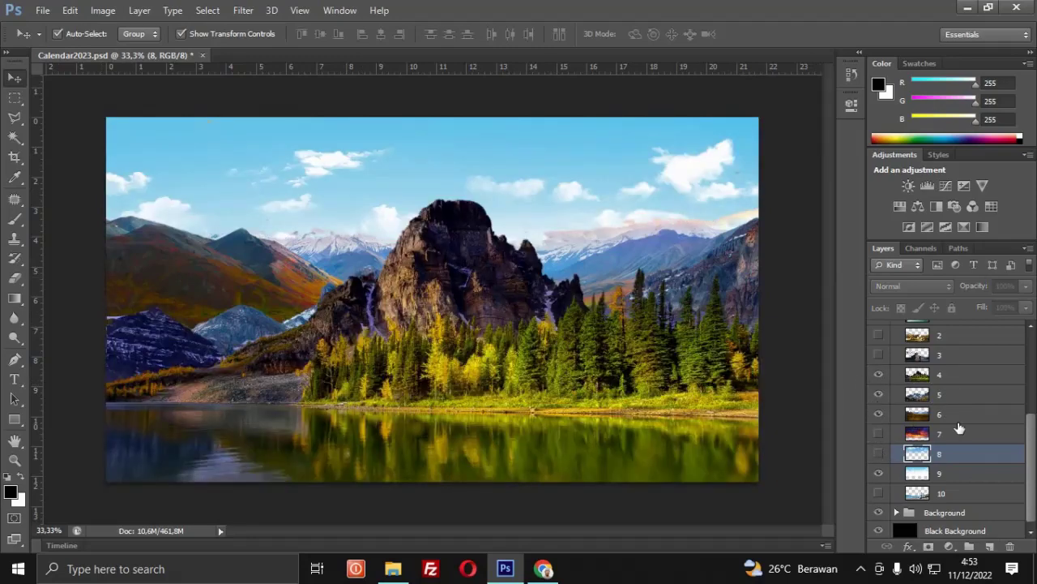
pyautogui.click(879, 395)
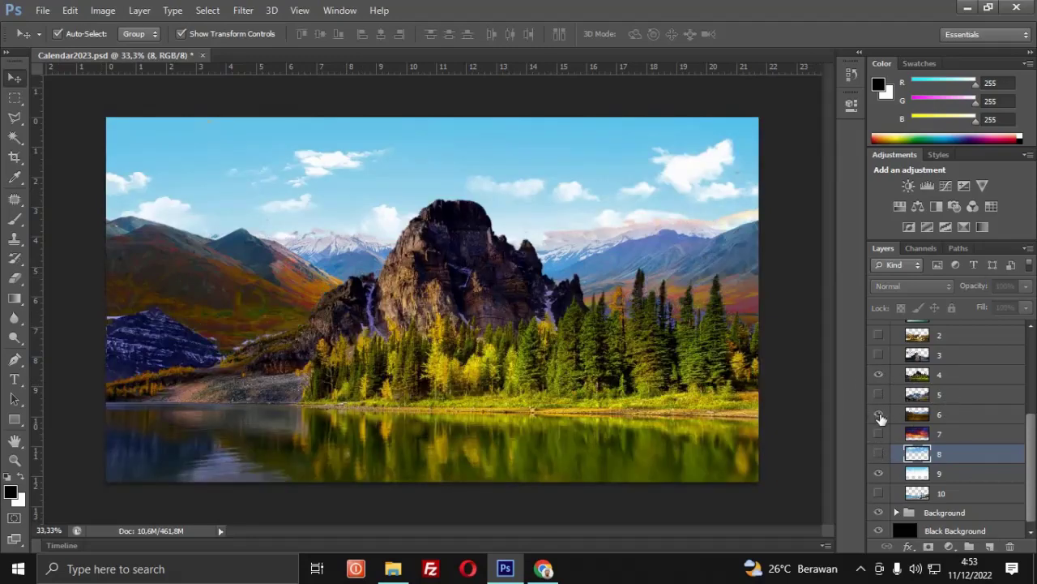
pyautogui.click(879, 415)
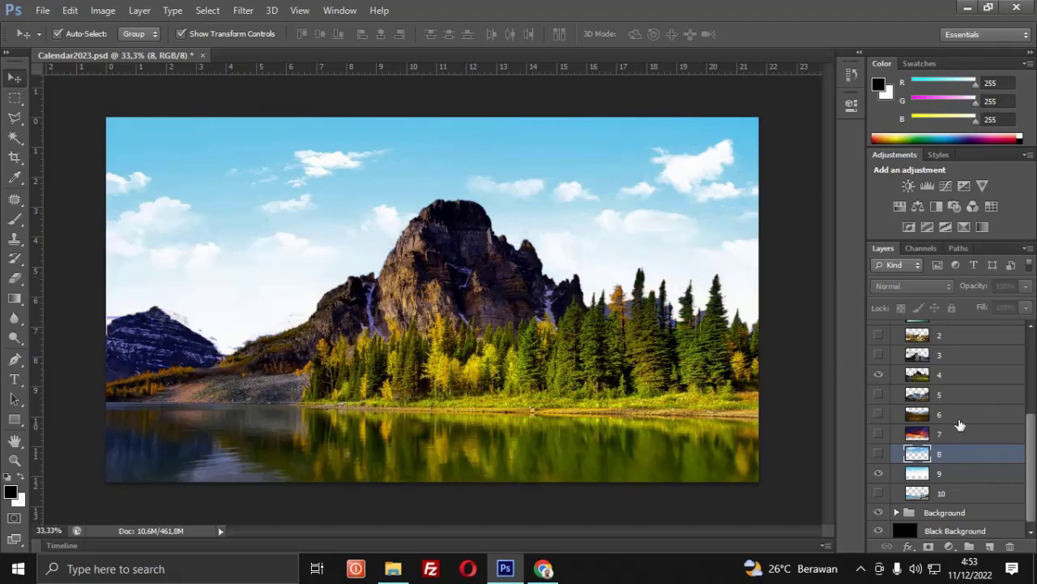
pyautogui.click(879, 414)
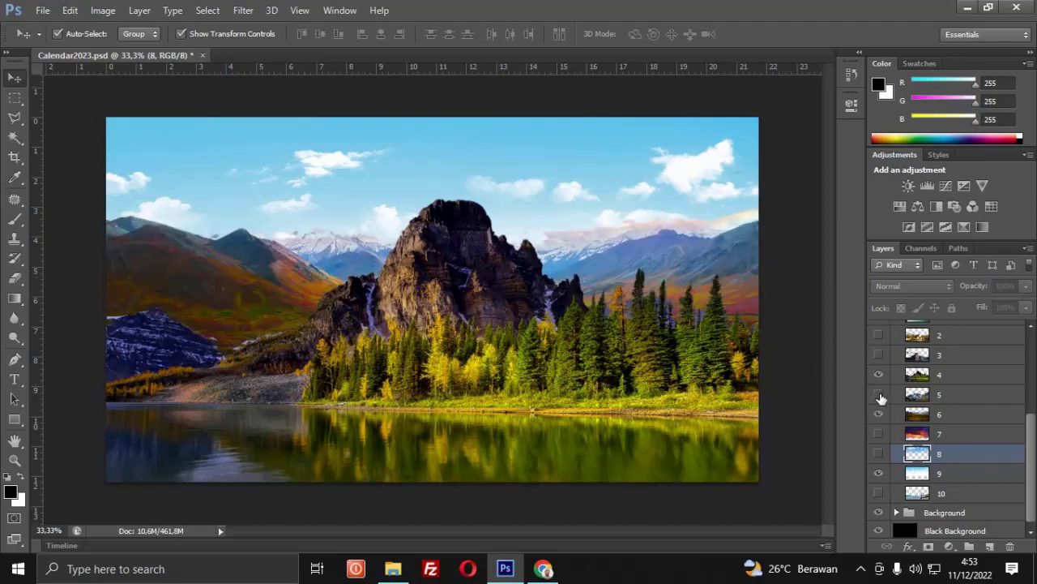
pyautogui.click(878, 394)
pyautogui.click(878, 374)
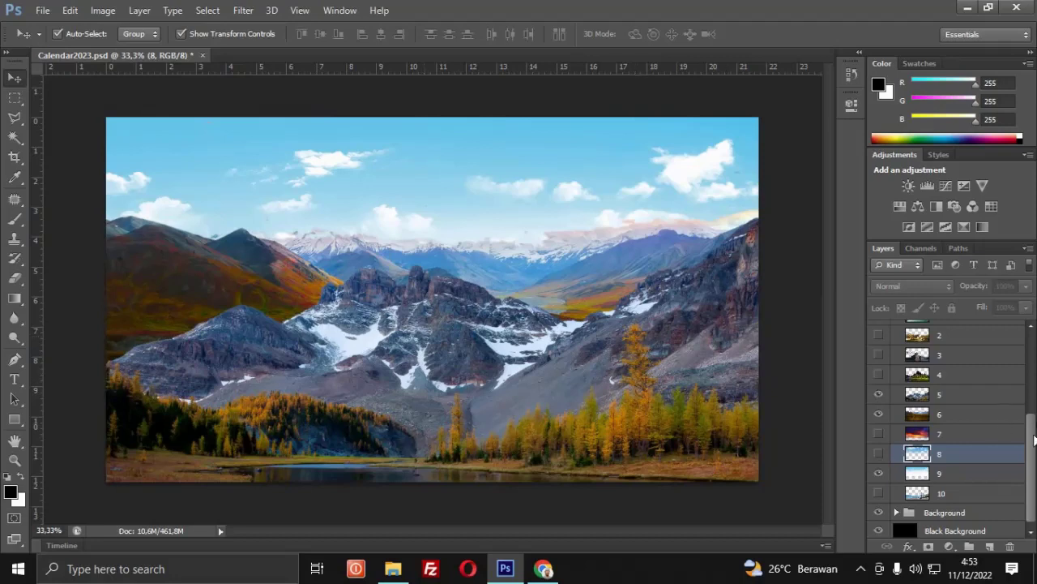
pyautogui.moveTo(1034, 438); pyautogui.dragTo(1034, 401)
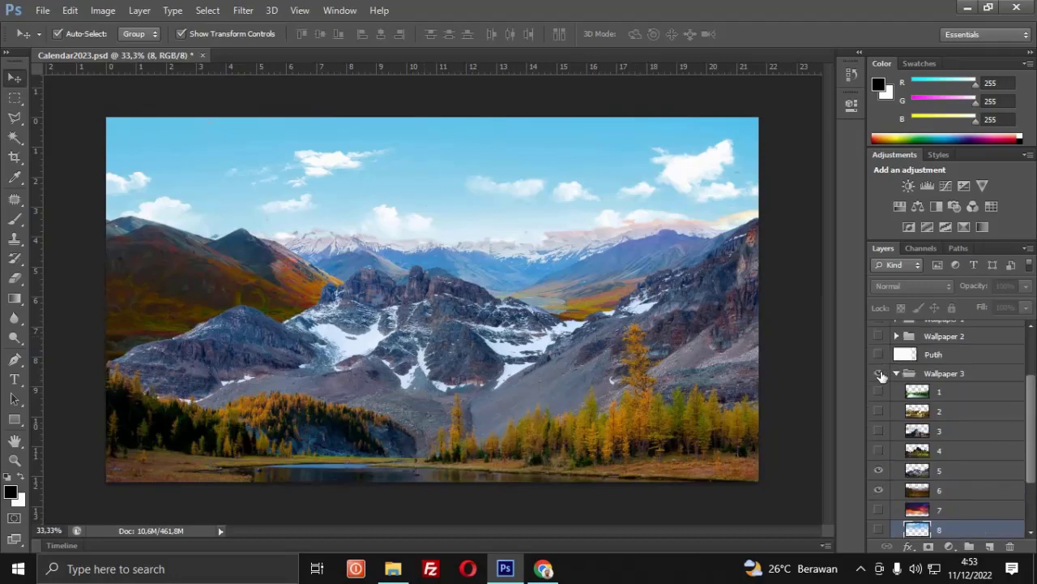
# Hide the Wallpaper 3 mountain photo, show the Abstract wallpaper layer, and turn on Calendar 1
pyautogui.click(896, 373)
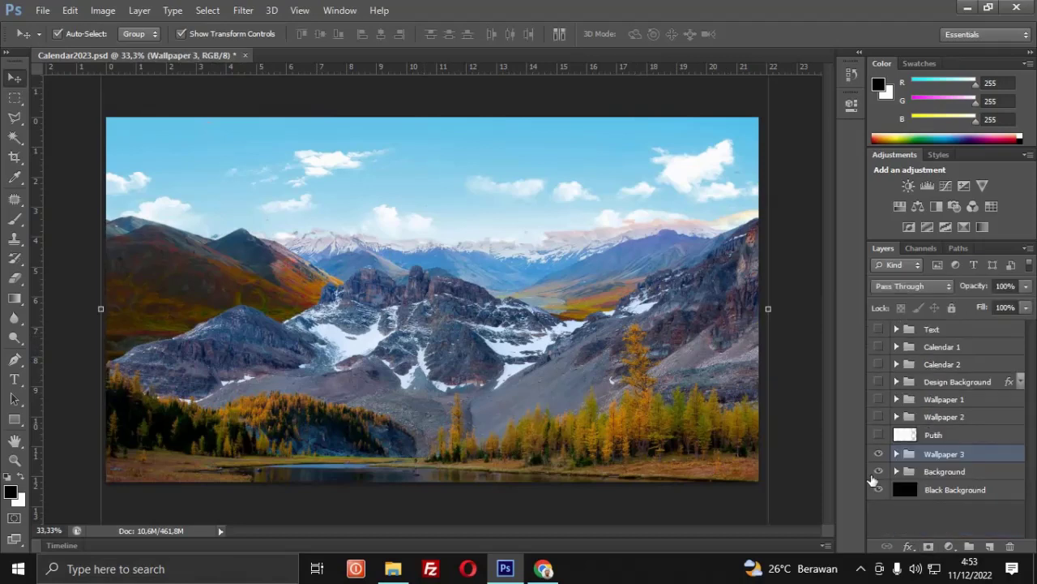
pyautogui.click(878, 454)
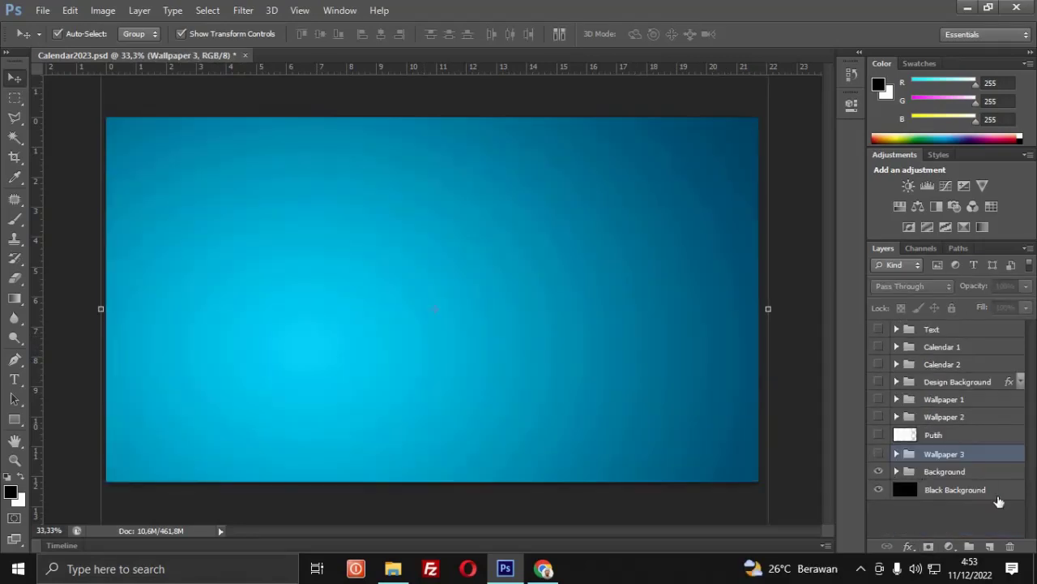
pyautogui.click(897, 471)
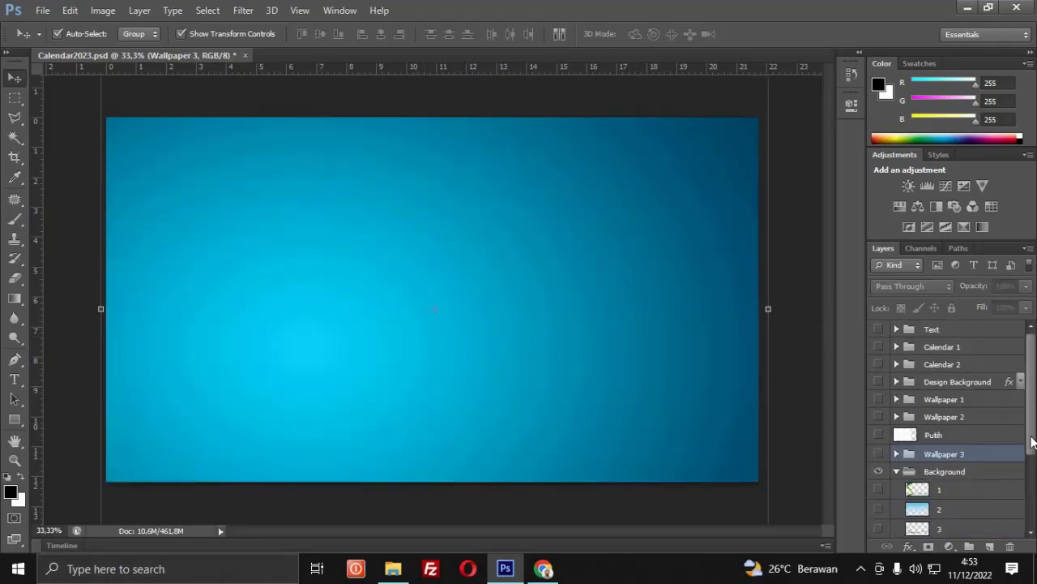
pyautogui.moveTo(1033, 441); pyautogui.dragTo(1031, 515)
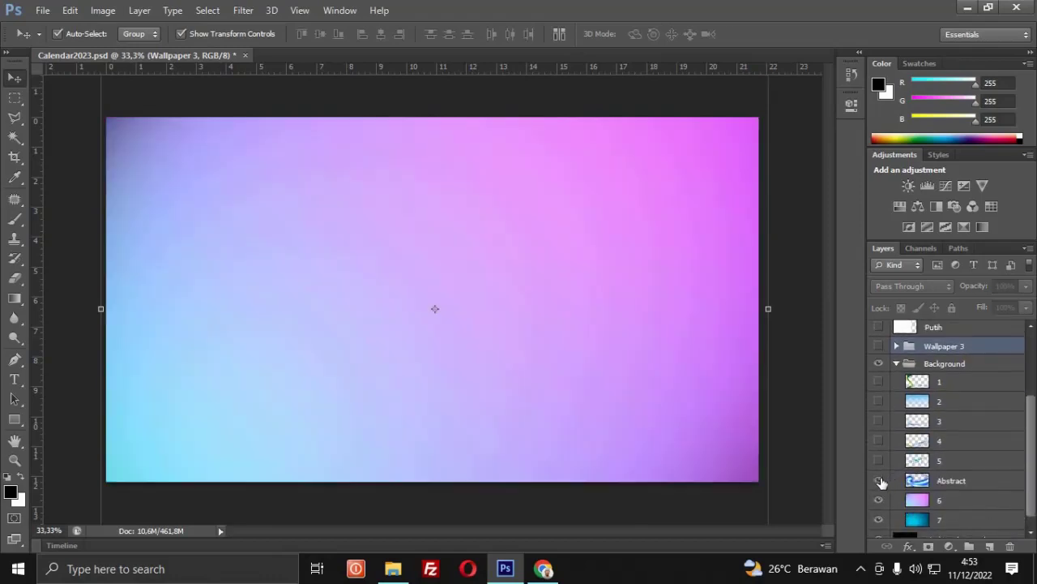
pyautogui.click(878, 480)
pyautogui.moveTo(1033, 489); pyautogui.dragTo(1034, 401)
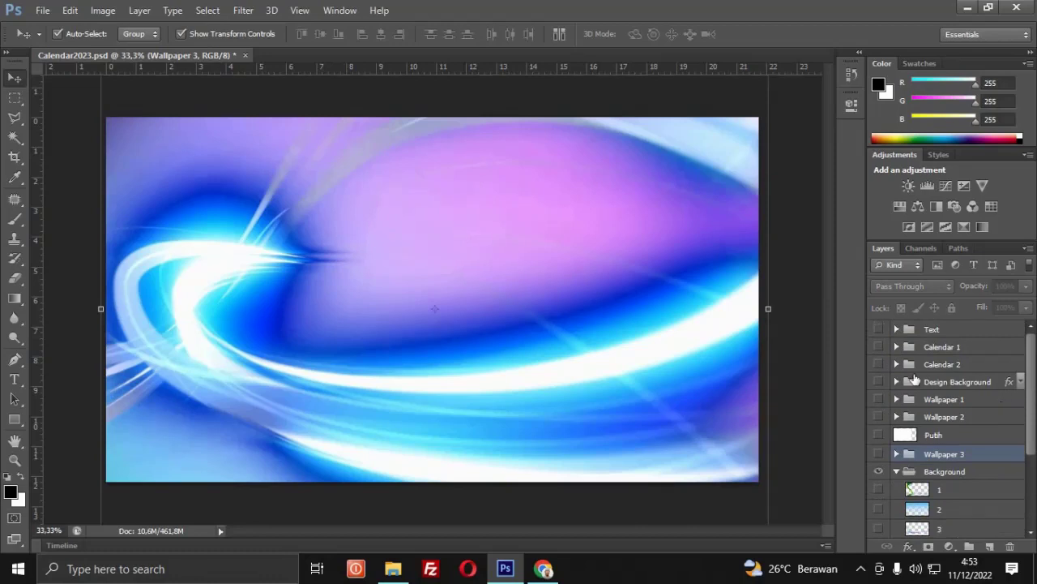
pyautogui.click(878, 346)
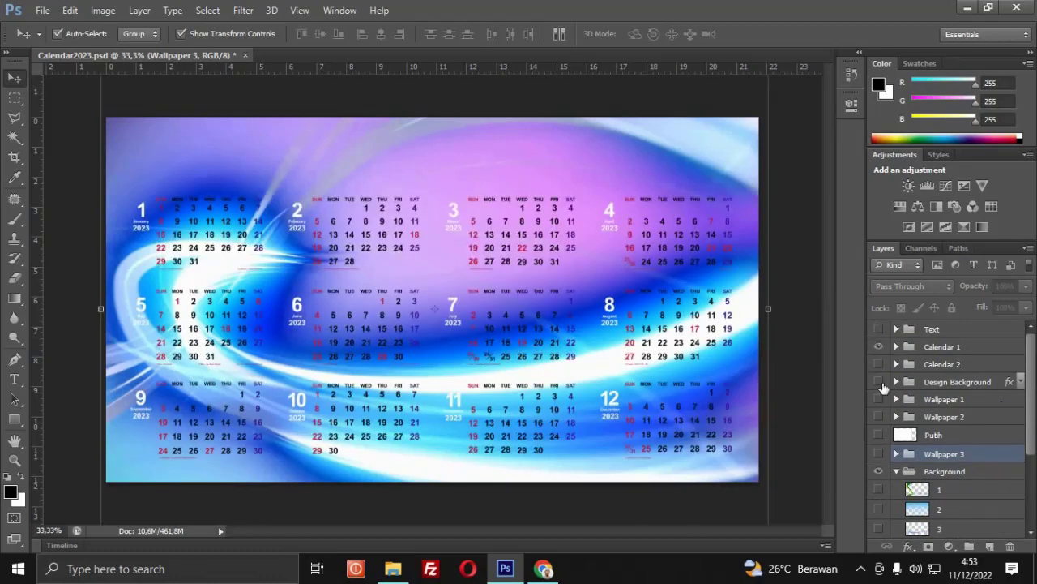
# Preview Design Background's coloured month cards, then hide both Calendar 1 and Design Background
pyautogui.click(879, 381)
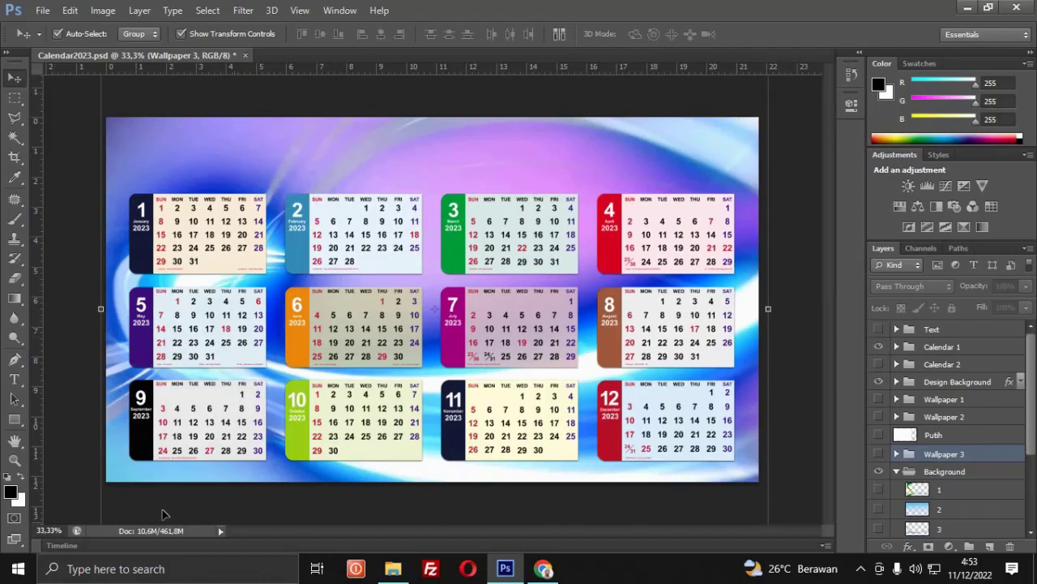
pyautogui.click(41, 10)
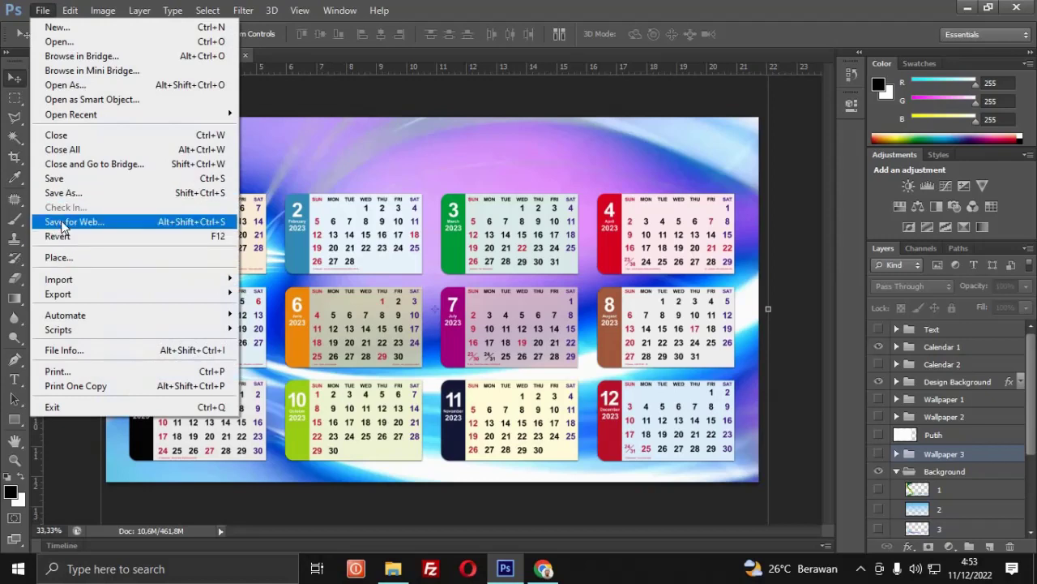
pyautogui.click(798, 381)
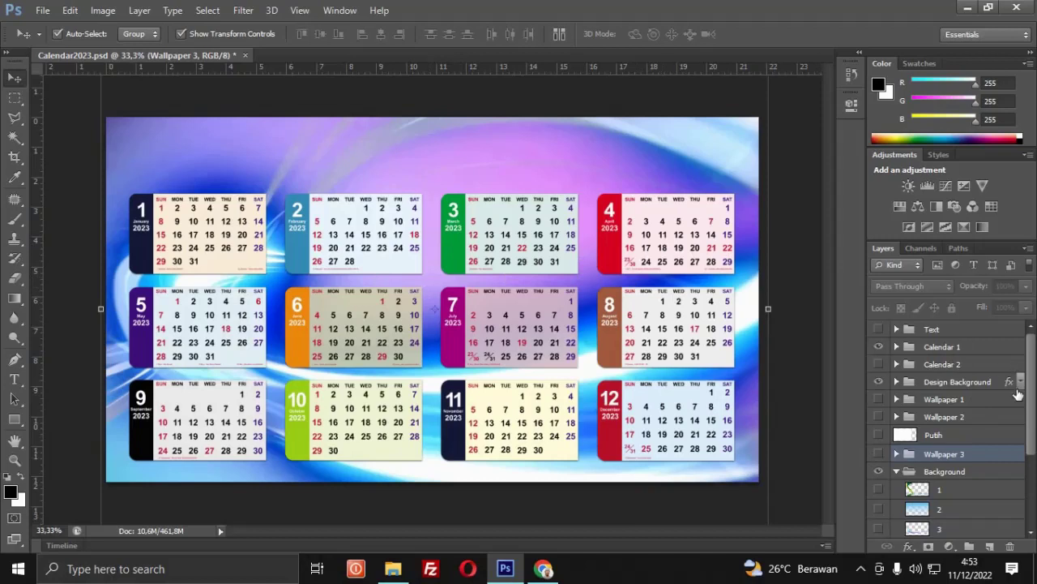
pyautogui.click(896, 347)
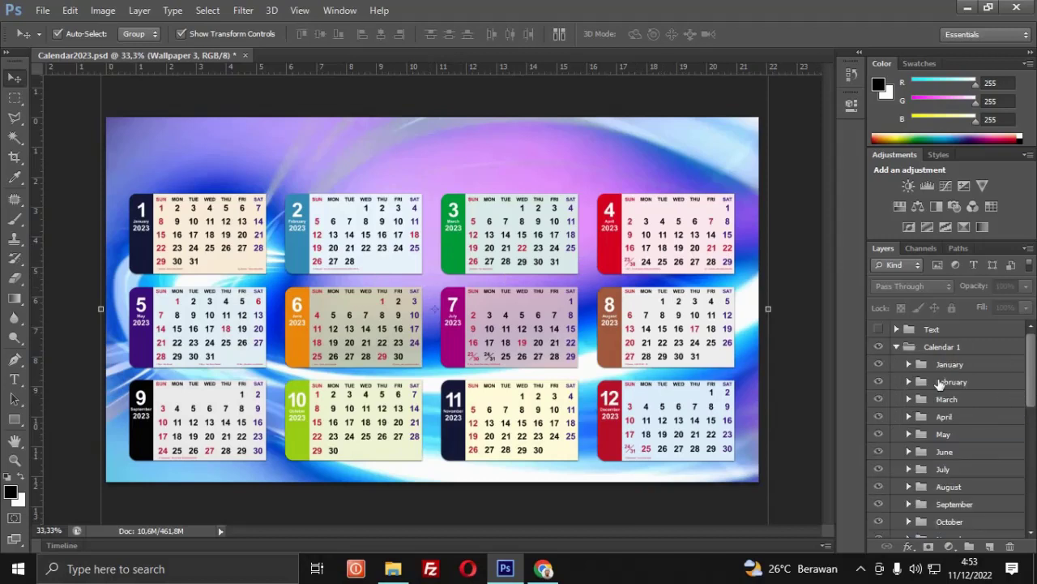
pyautogui.click(896, 346)
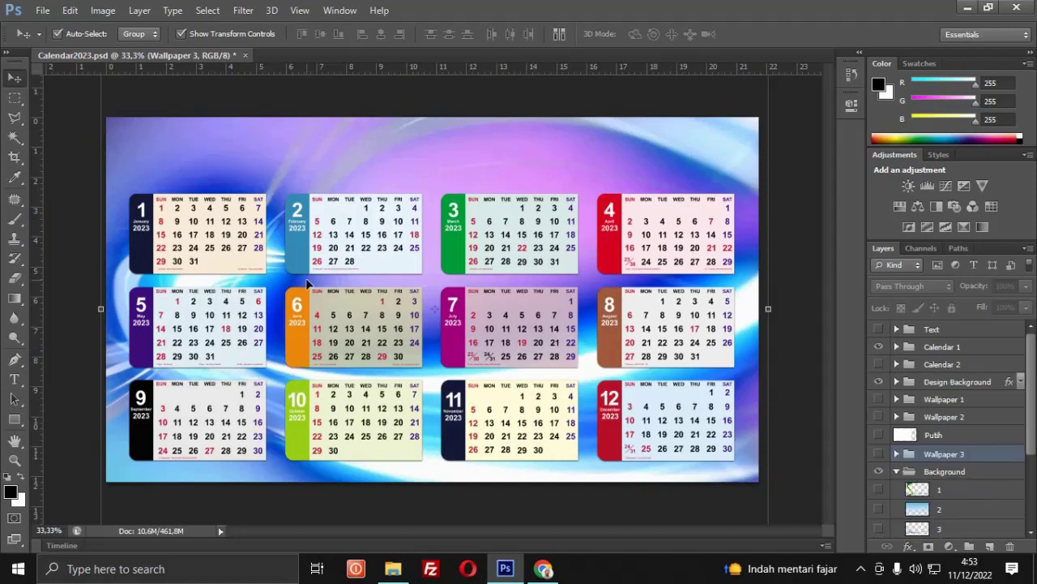
pyautogui.click(879, 346)
pyautogui.click(878, 381)
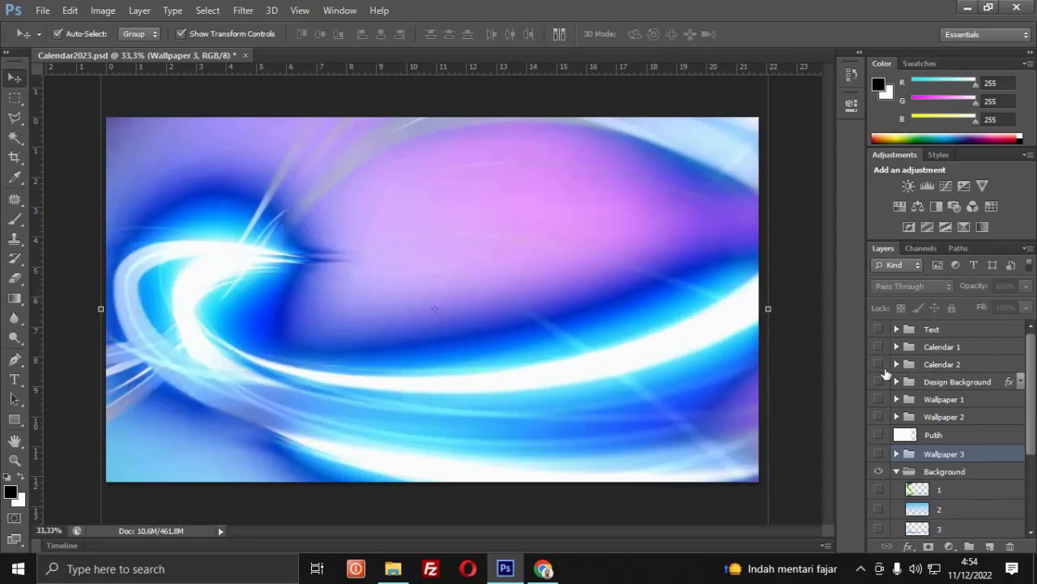
# Show the Calendar 2 full-year design and its white Putih backing panel
pyautogui.click(879, 365)
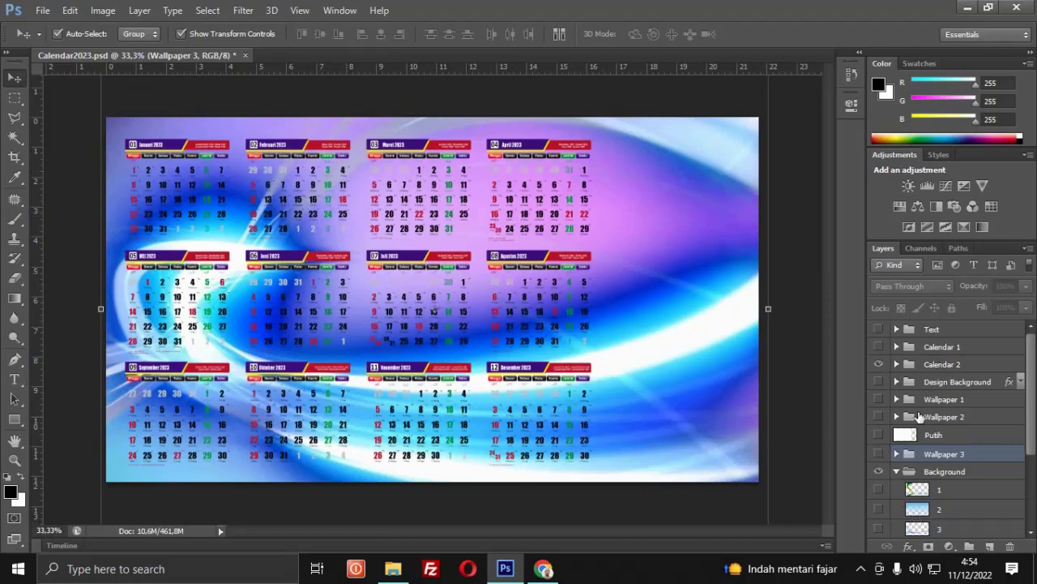
pyautogui.click(879, 436)
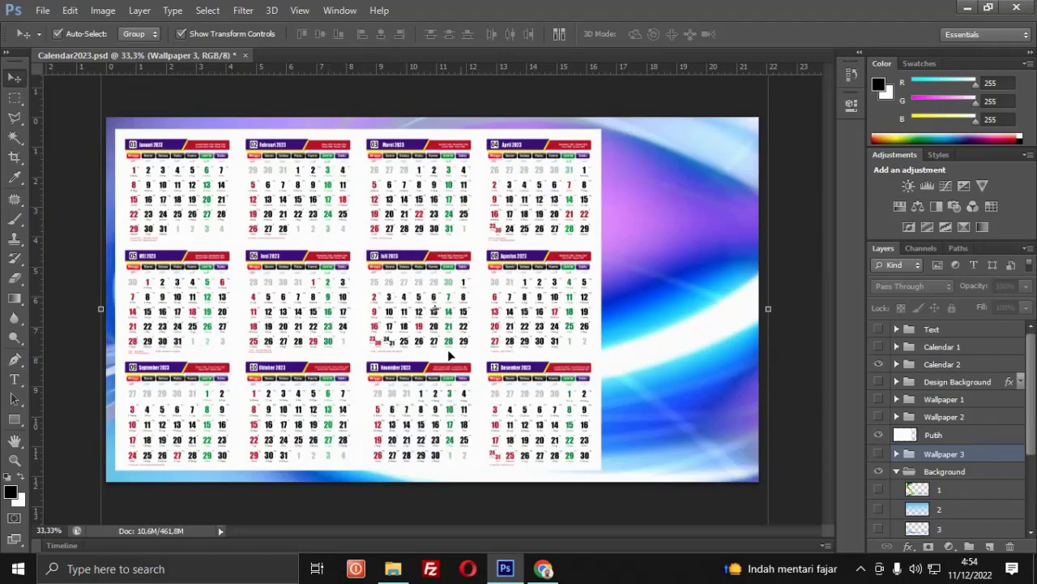
pyautogui.scroll(2, 420, 417)
pyautogui.scroll(2, 418, 430)
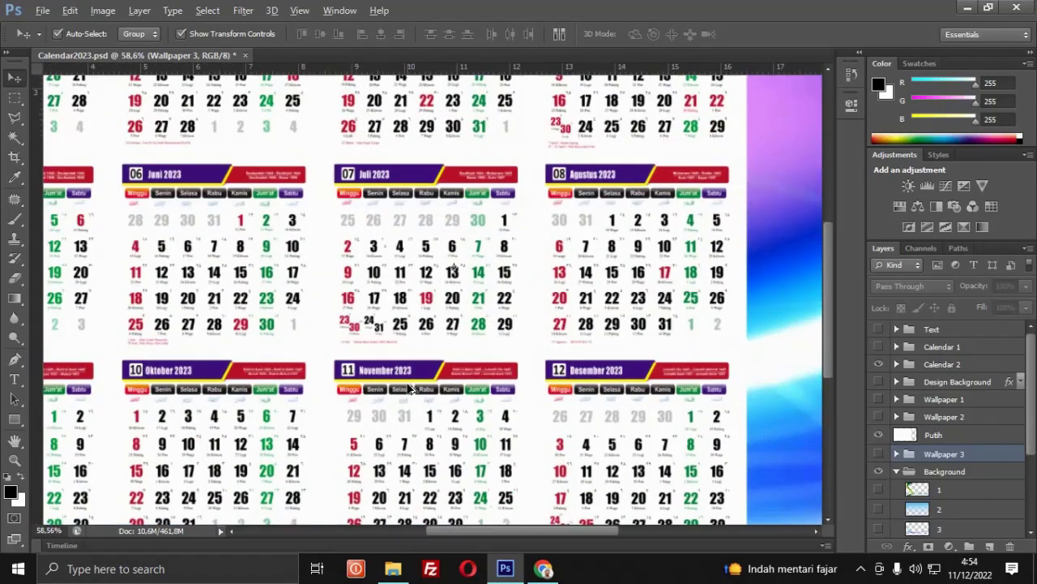
pyautogui.scroll(1, 417, 448)
pyautogui.scroll(1, 417, 448)
pyautogui.scroll(1, 415, 436)
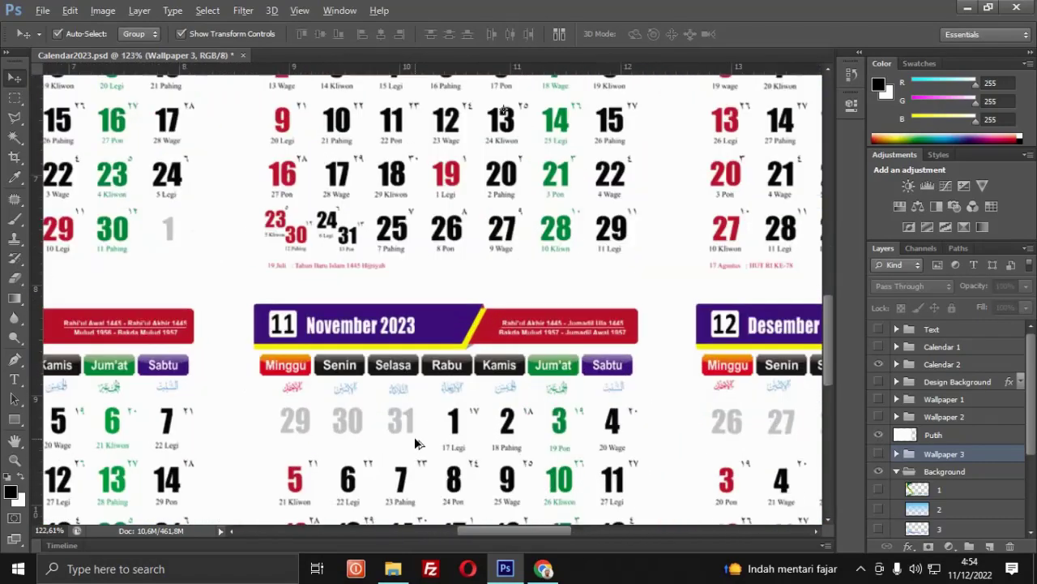
pyautogui.click(414, 436)
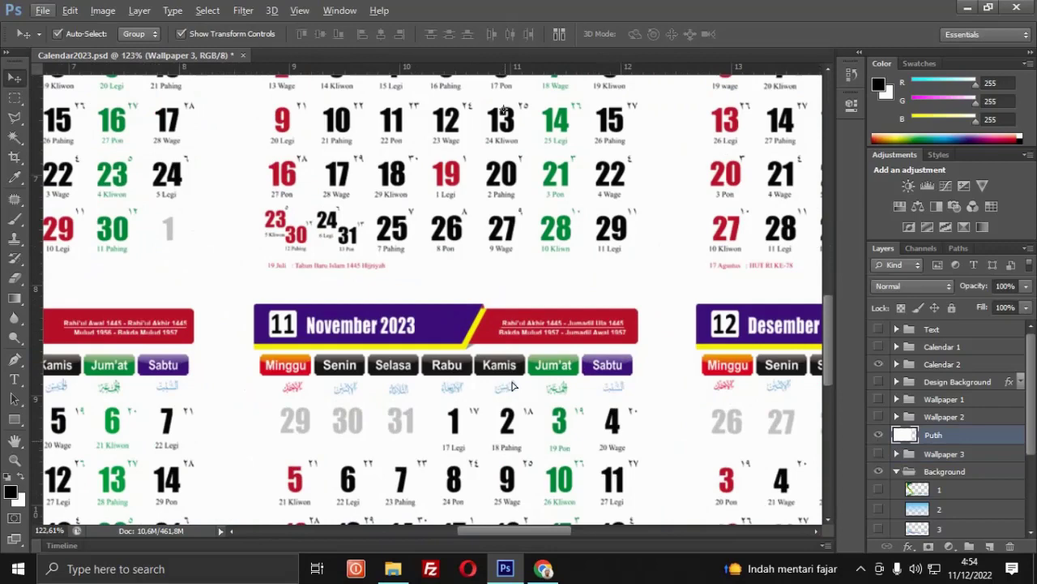
pyautogui.scroll(-1, 843, 369)
pyautogui.scroll(-3, 475, 427)
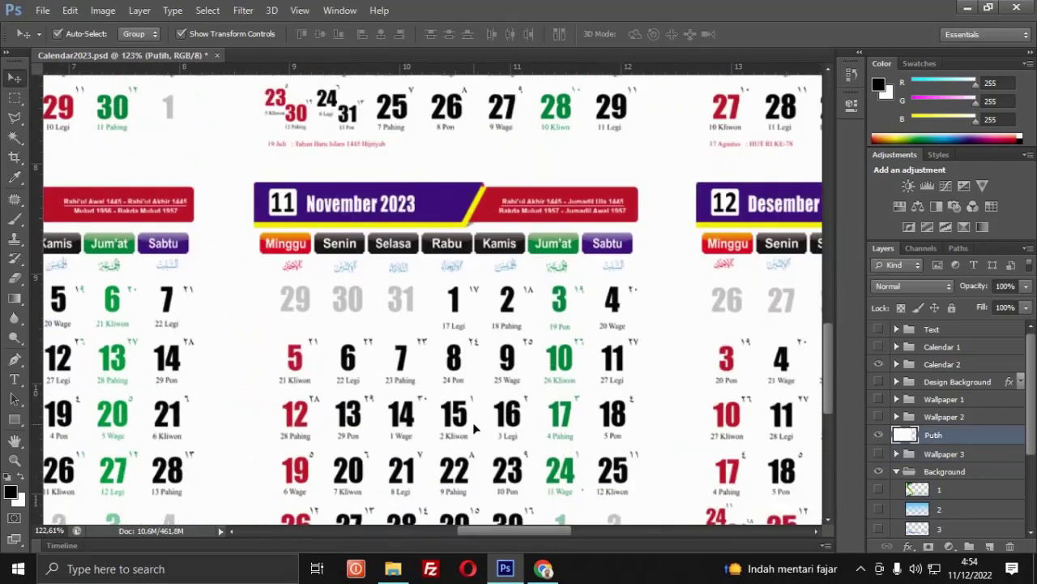
pyautogui.scroll(-2, 476, 426)
pyautogui.scroll(-1, 568, 429)
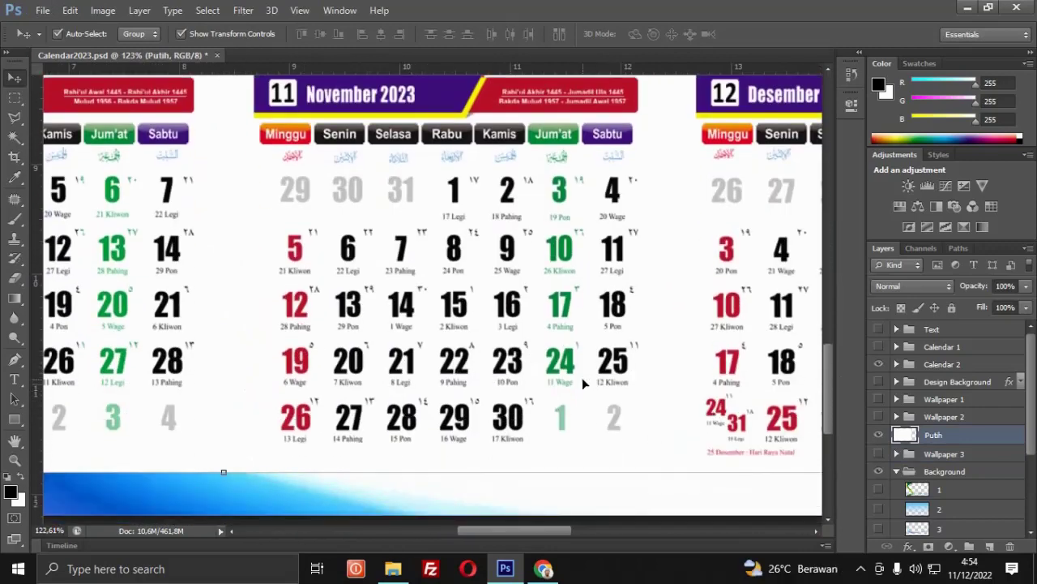
pyautogui.scroll(-1, 581, 374)
pyautogui.scroll(-1, 580, 375)
pyautogui.scroll(-1, 580, 375)
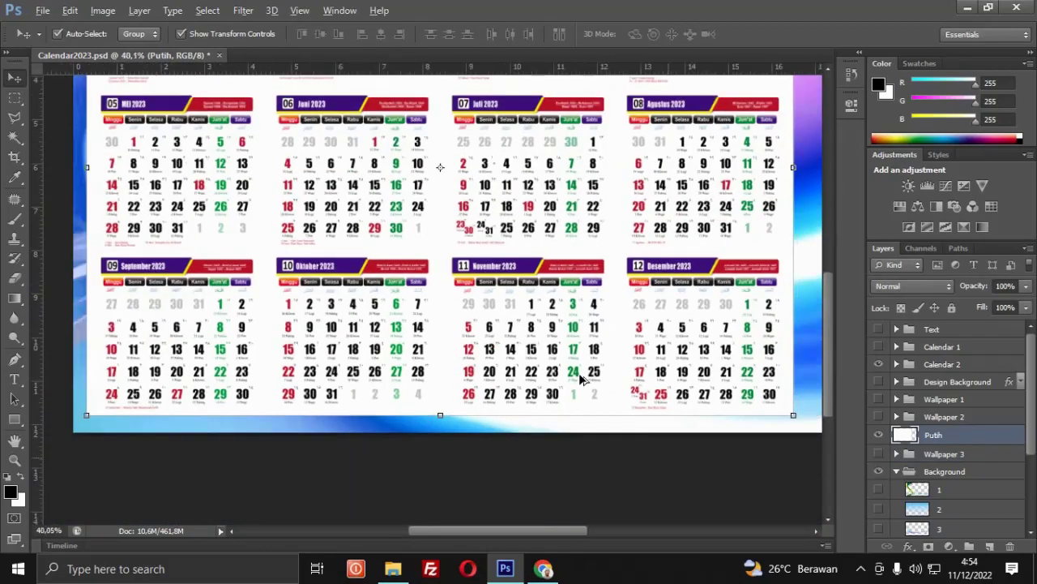
pyautogui.scroll(-1, 580, 375)
pyautogui.scroll(-1, 580, 375)
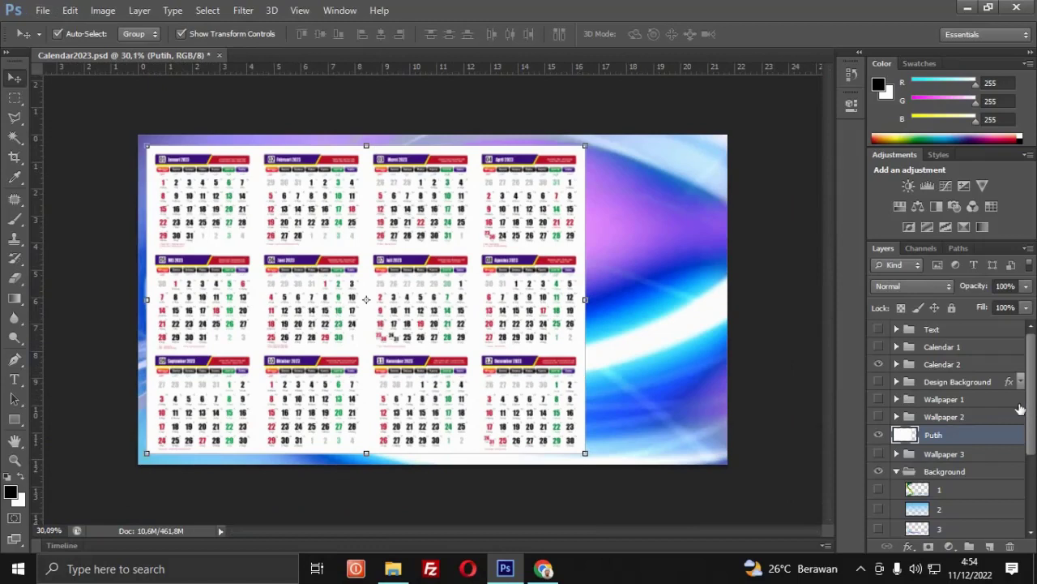
# Move the Calendar 2 grid right onto the white Putih panel and hide the Background wallpaper
pyautogui.keyDown('ctrl'); pyautogui.click(945, 365); pyautogui.keyUp('ctrl')
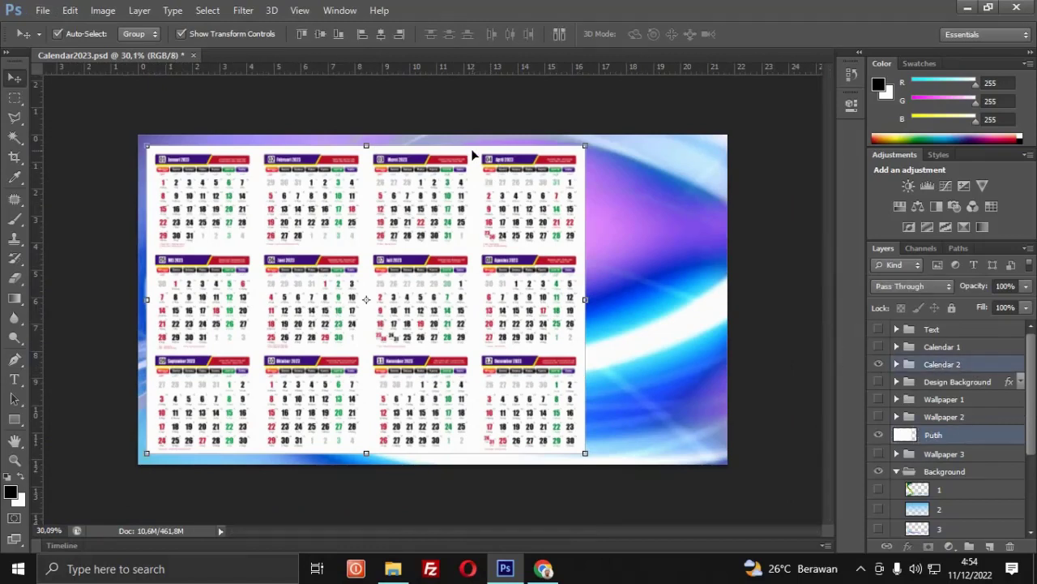
pyautogui.moveTo(473, 154); pyautogui.dragTo(537, 156)
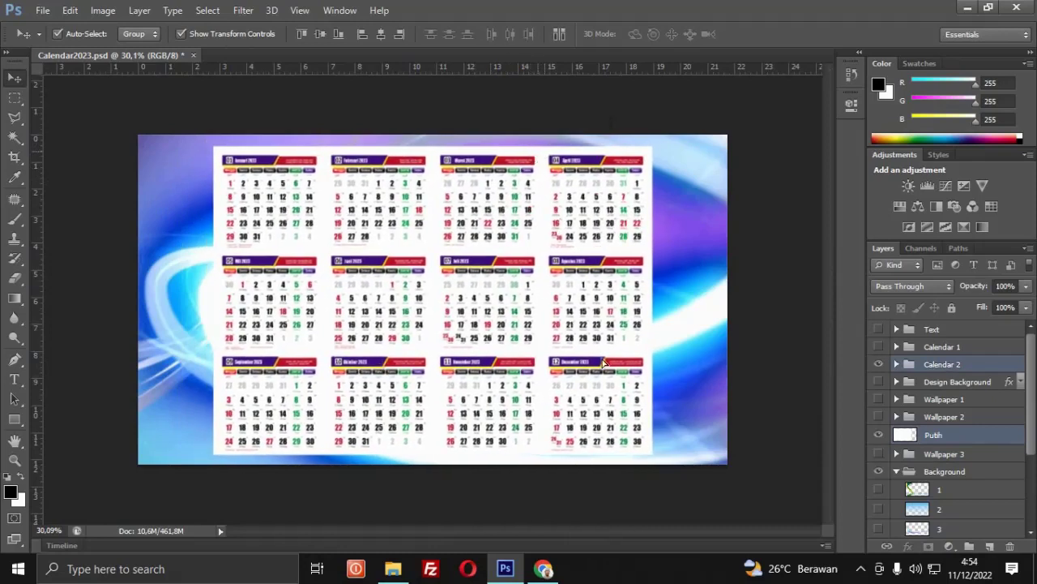
pyautogui.click(973, 438)
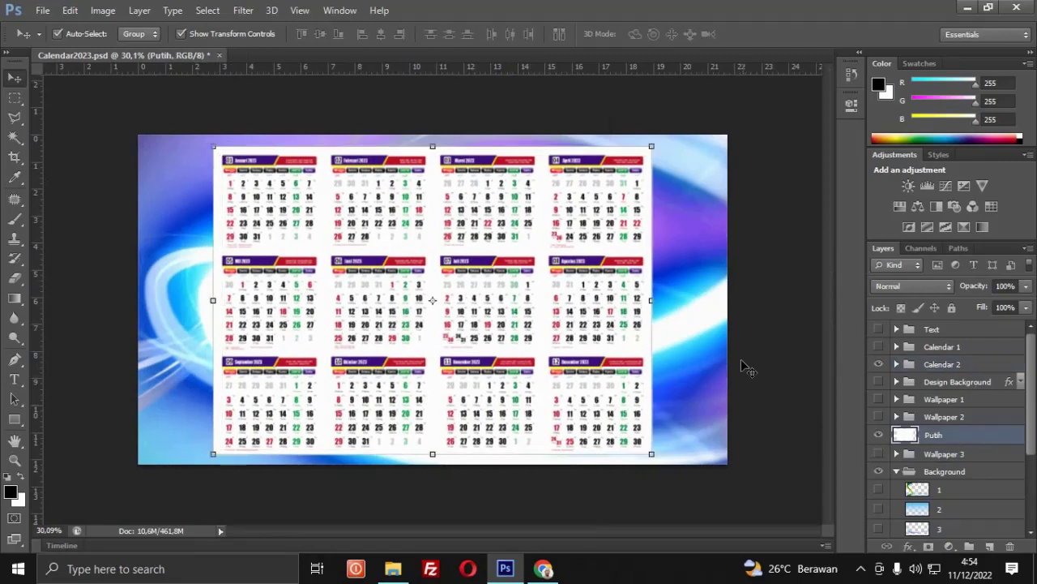
pyautogui.click(766, 314)
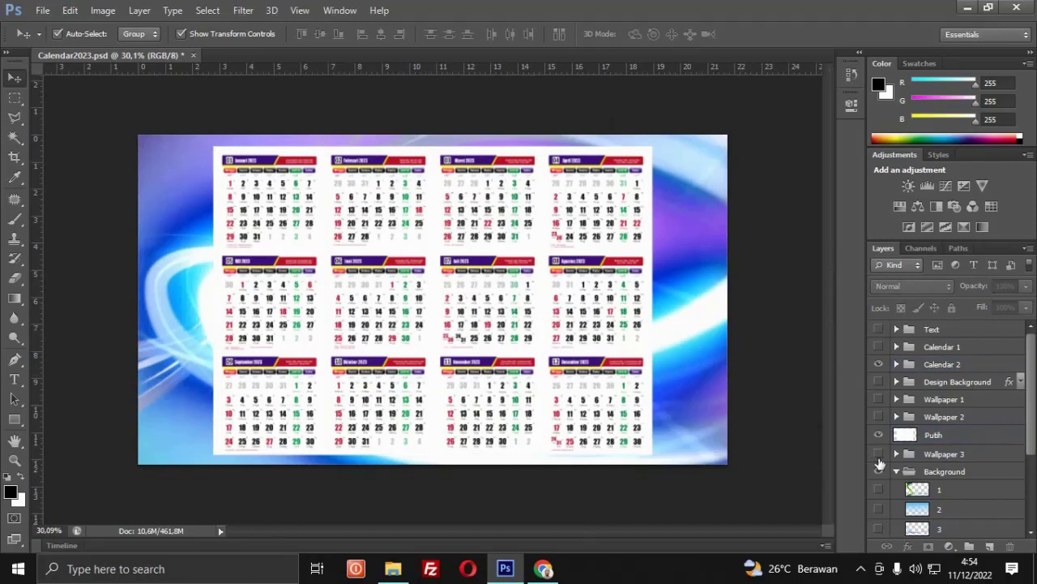
pyautogui.click(879, 471)
# Collapse the Background group and show the Wallpaper 3 mountain landscape behind the calendar
pyautogui.click(896, 472)
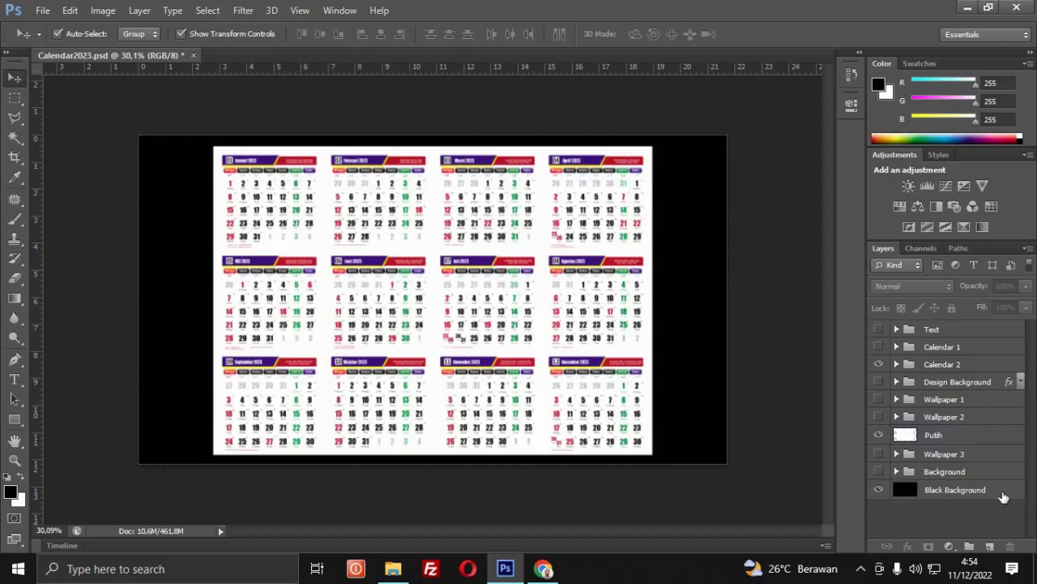
pyautogui.click(878, 454)
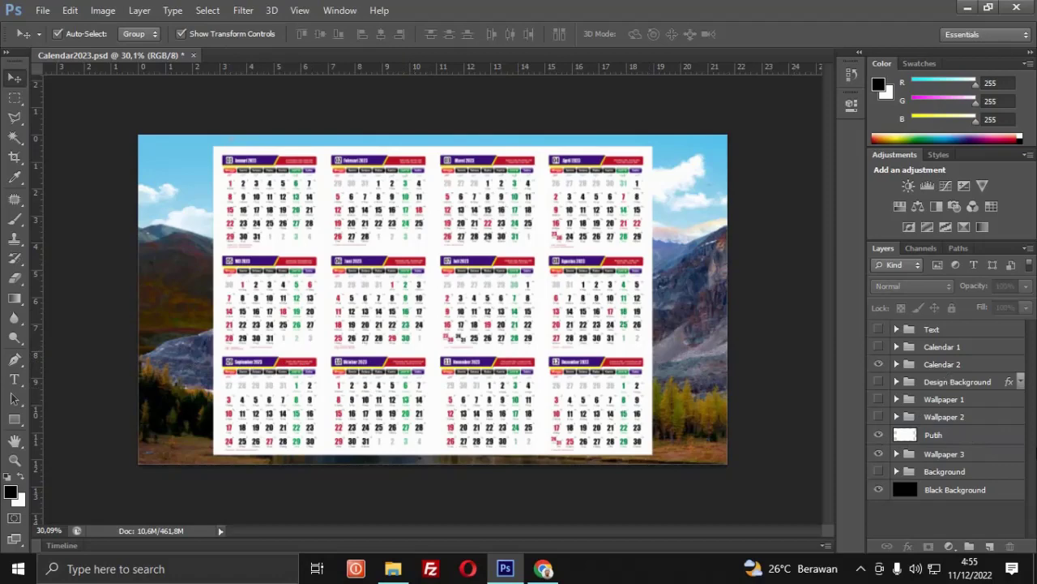
# Lower the white Putih panel's opacity to 48%
pyautogui.click(969, 439)
pyautogui.click(1026, 288)
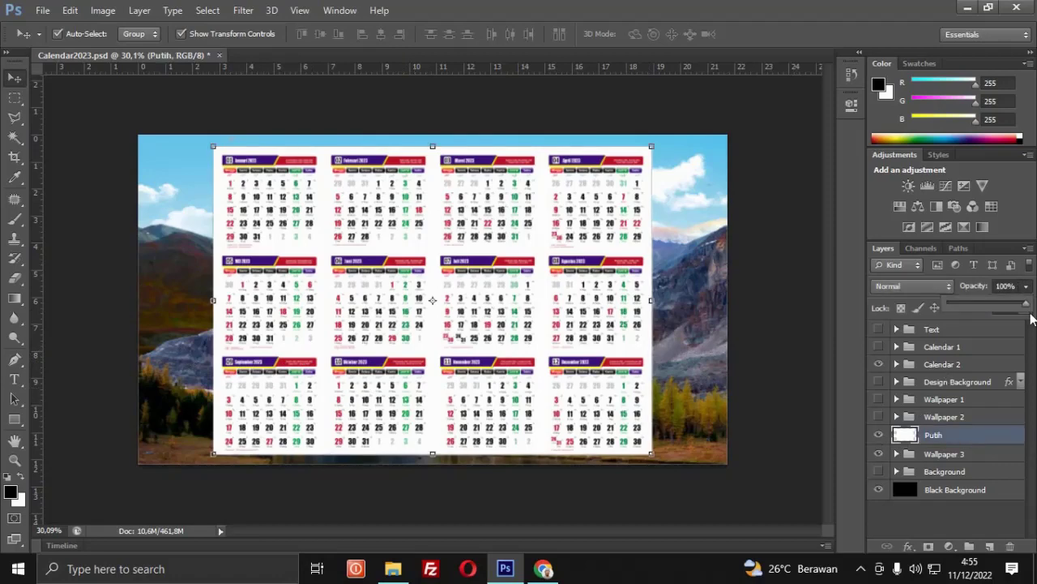
pyautogui.moveTo(1029, 308); pyautogui.dragTo(985, 308)
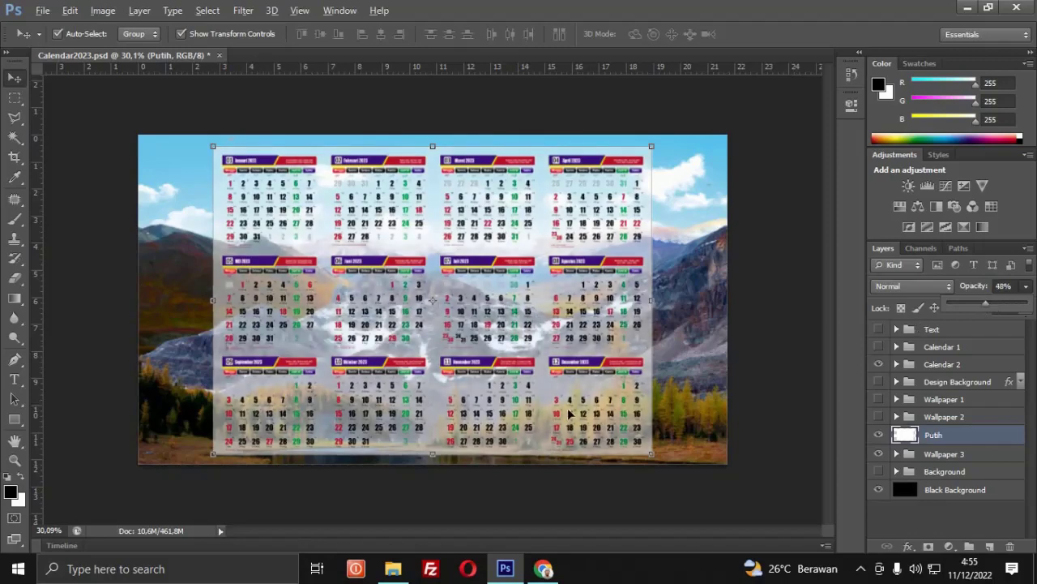
pyautogui.scroll(1, 569, 413)
pyautogui.press('alt')
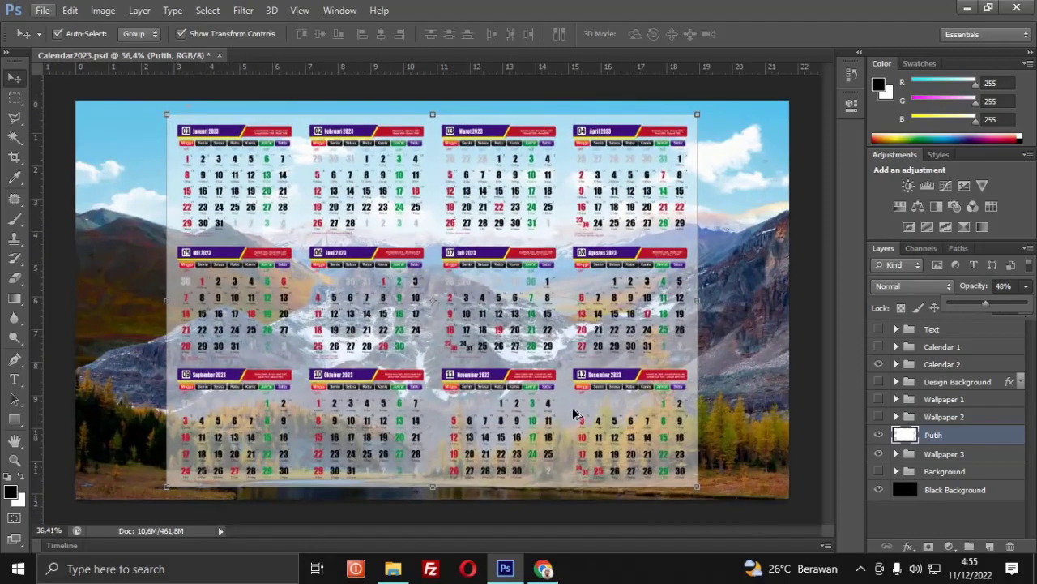
pyautogui.scroll(-1, 689, 374)
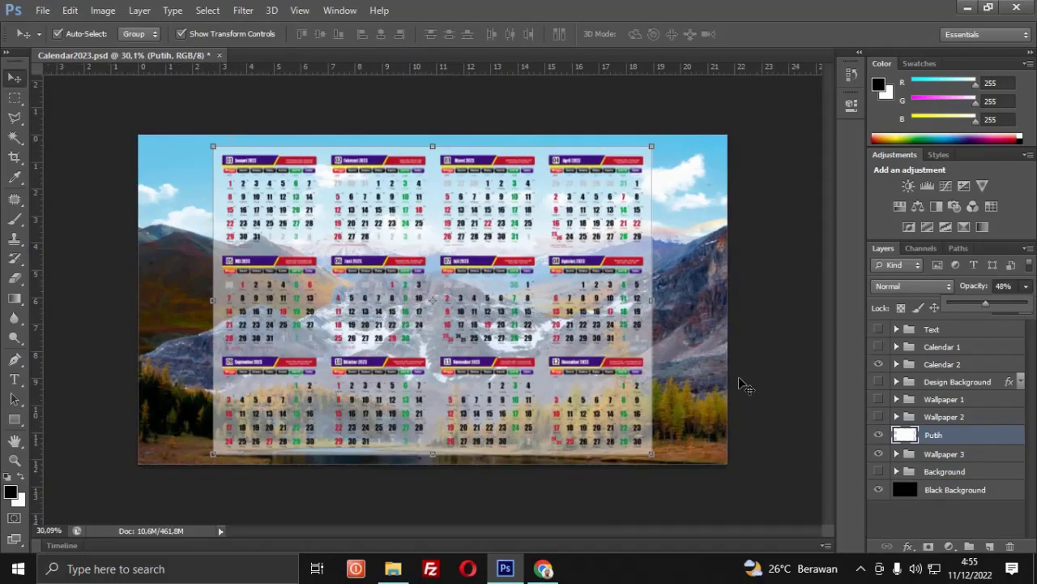
pyautogui.click(739, 381)
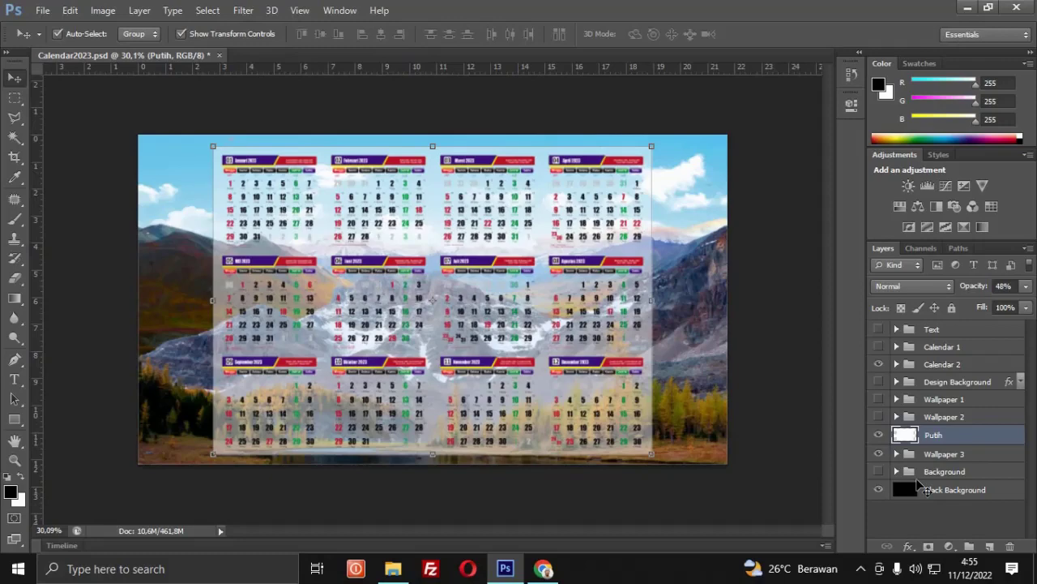
# Preview the sunset and Japanese castle images inside Wallpaper 3, then hide them again
pyautogui.click(896, 454)
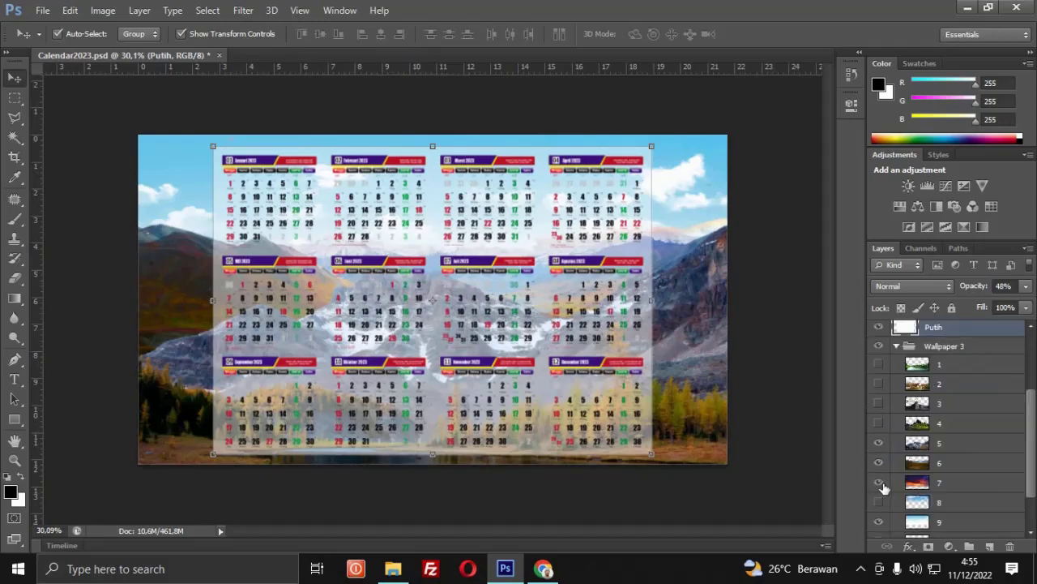
pyautogui.click(879, 482)
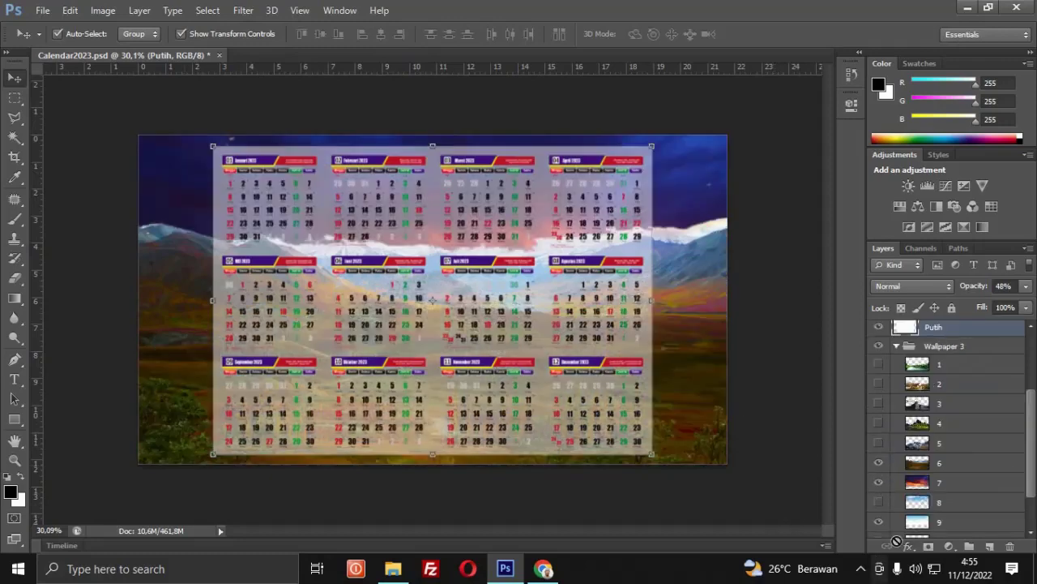
pyautogui.click(879, 482)
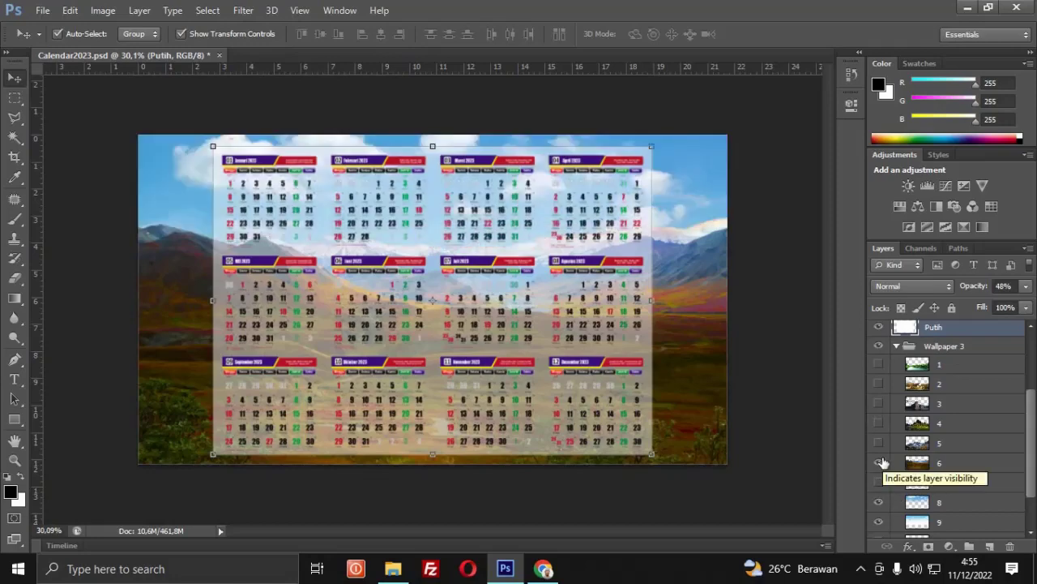
pyautogui.click(878, 403)
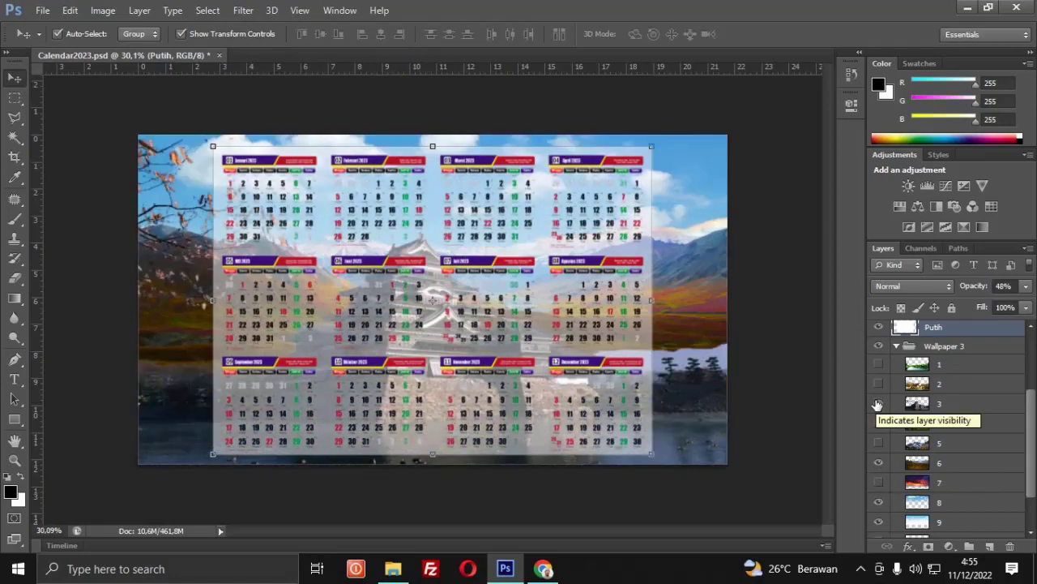
pyautogui.click(879, 403)
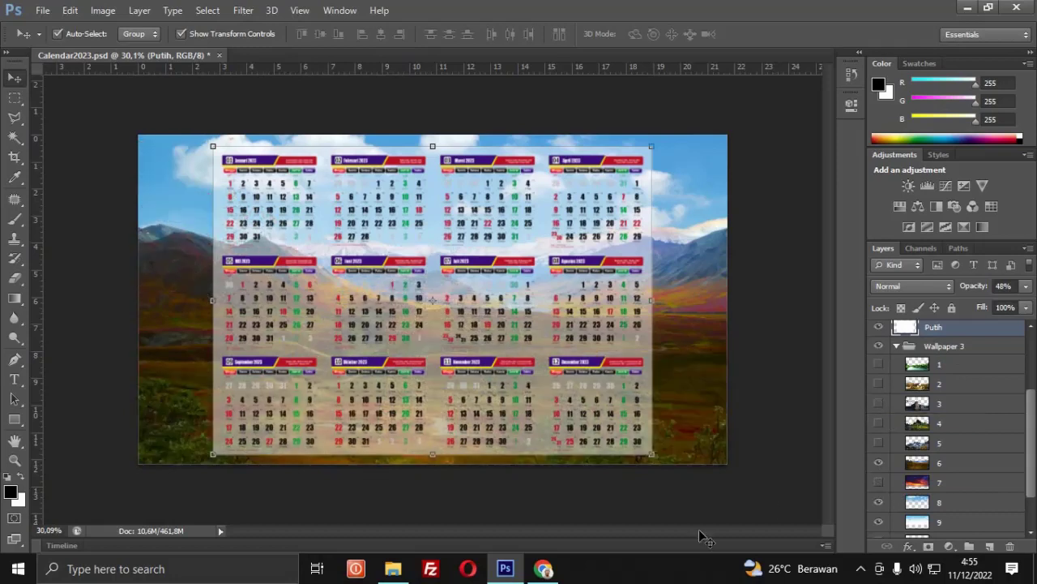
pyautogui.click(765, 492)
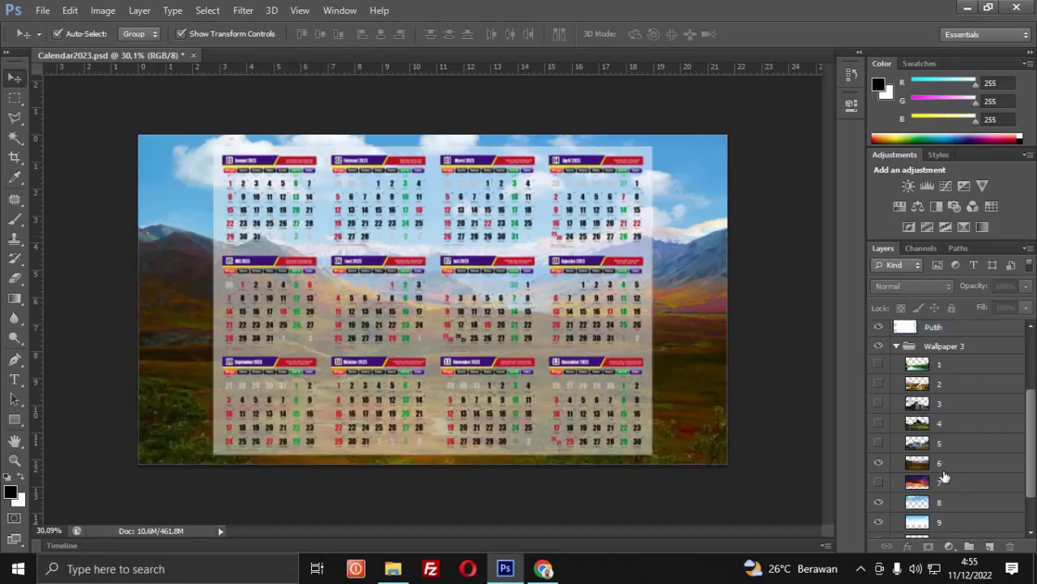
# Switch the backdrop from Wallpaper 3 back to the blue light Background wallpaper
pyautogui.click(896, 346)
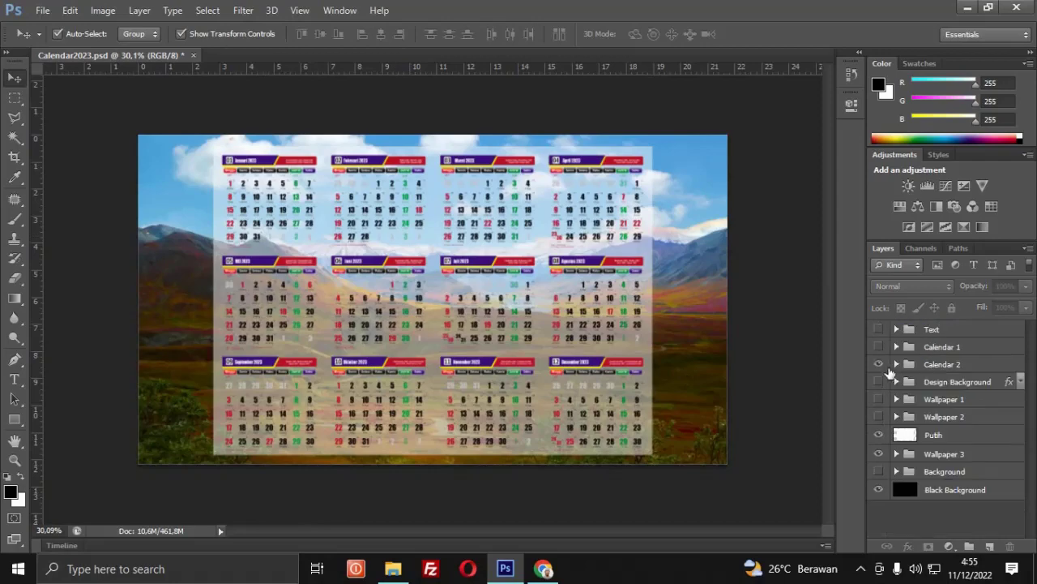
pyautogui.click(878, 454)
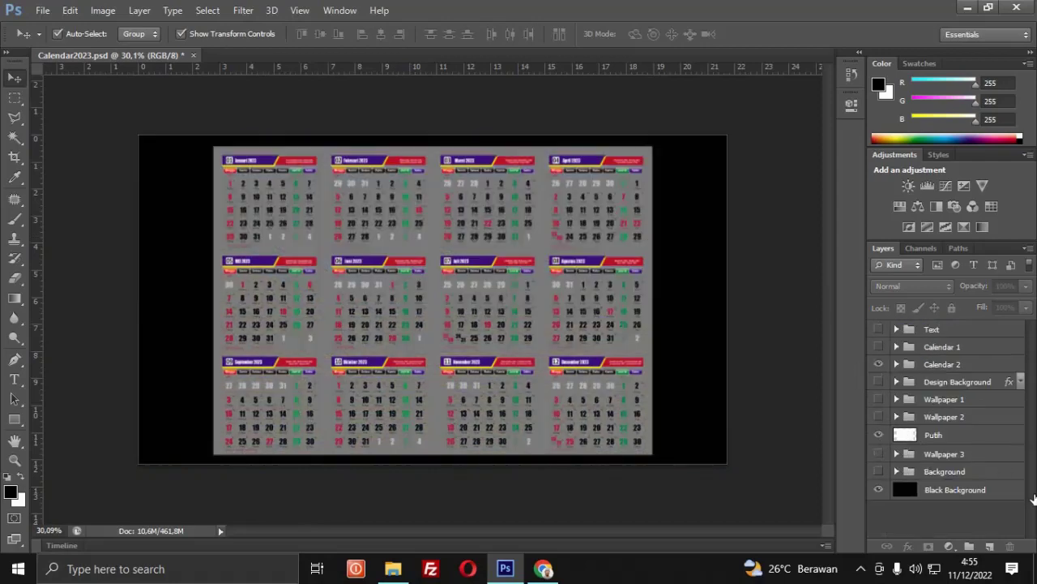
pyautogui.click(878, 471)
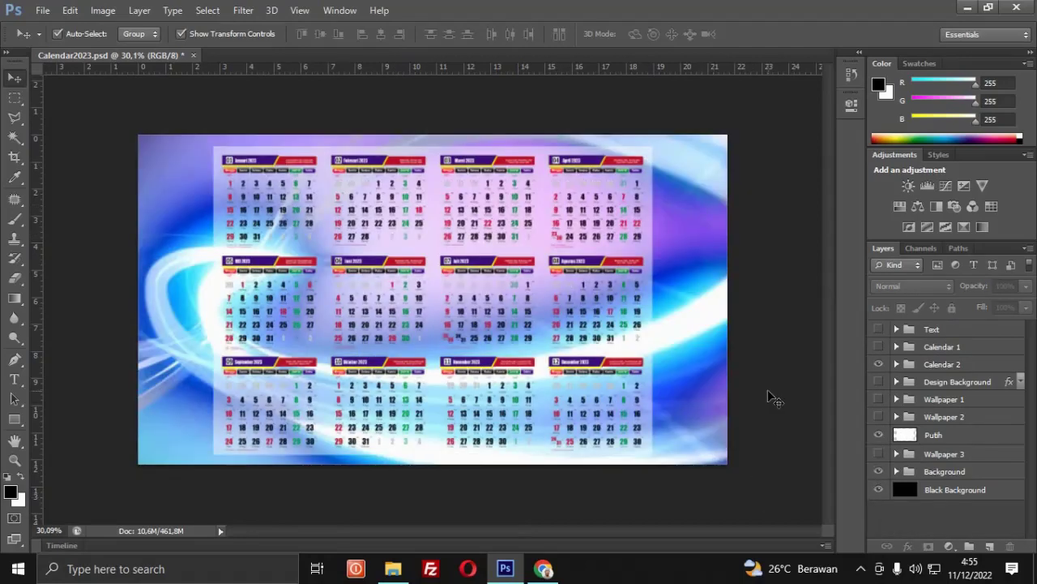
# Raise the white Putih panel's opacity to 75%
pyautogui.click(975, 437)
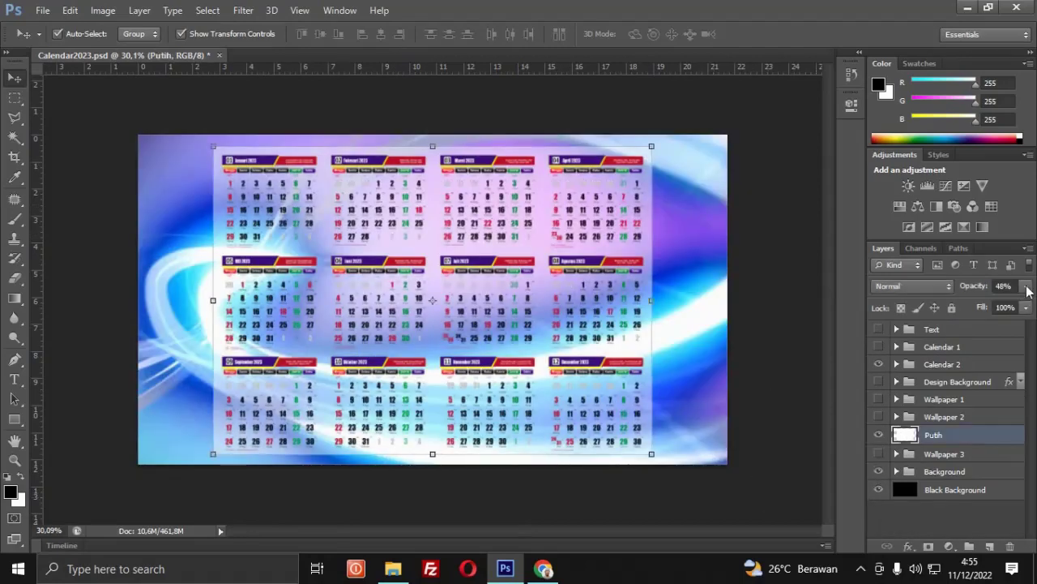
pyautogui.click(1026, 286)
pyautogui.moveTo(1003, 310); pyautogui.dragTo(1012, 310)
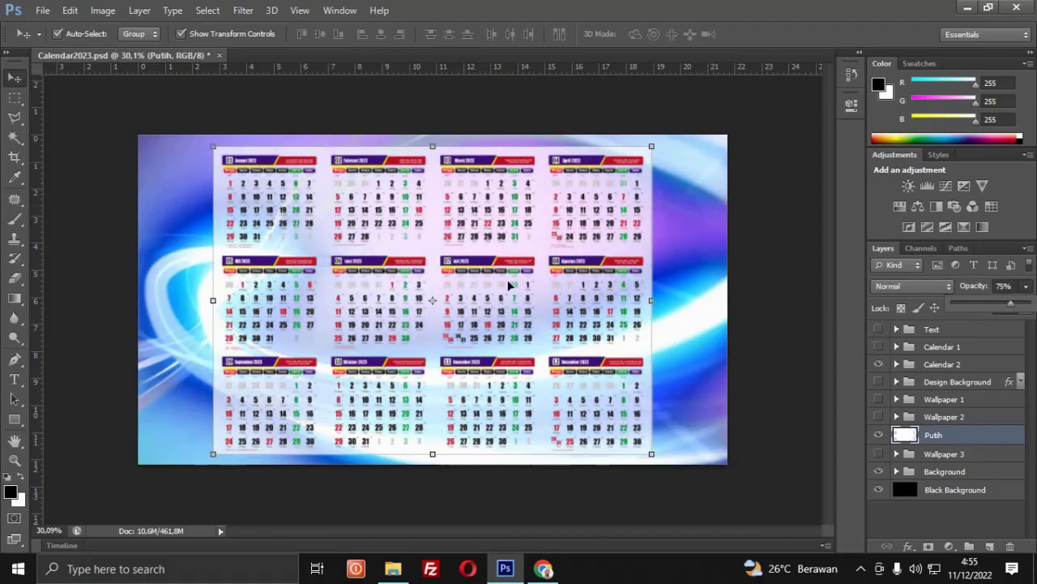
pyautogui.click(774, 397)
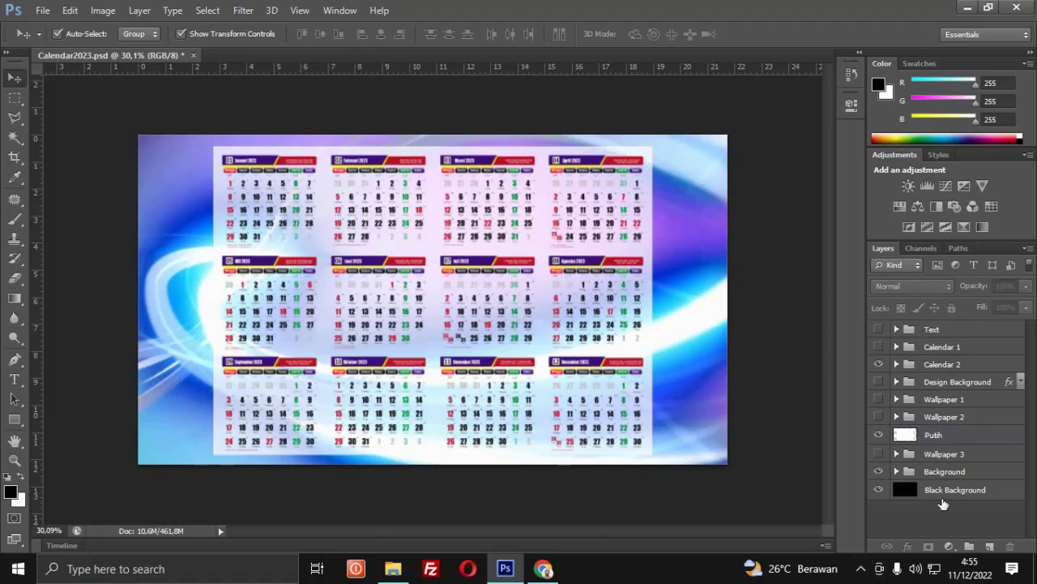
pyautogui.click(897, 381)
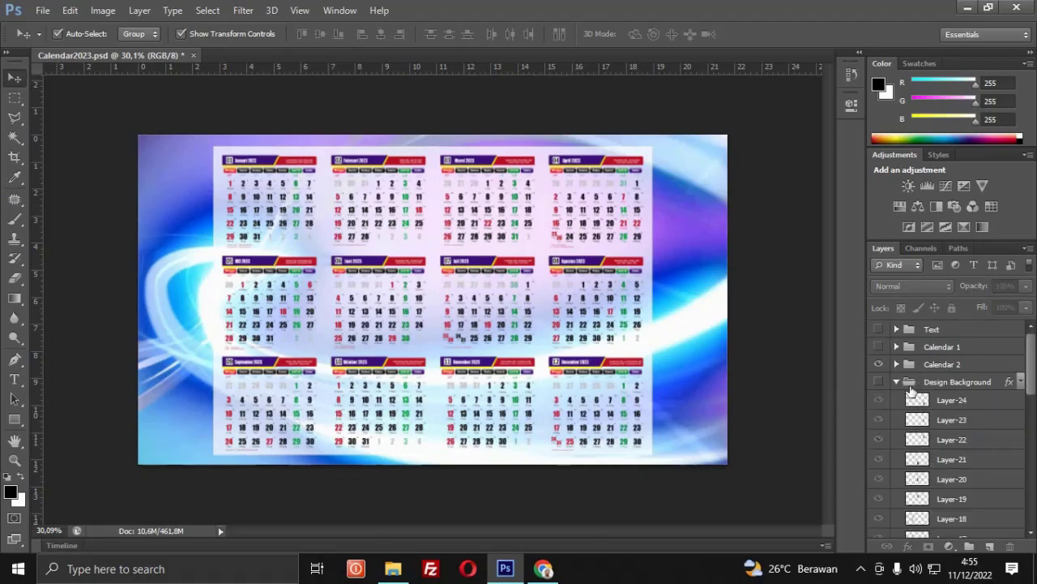
pyautogui.click(896, 381)
pyautogui.click(896, 399)
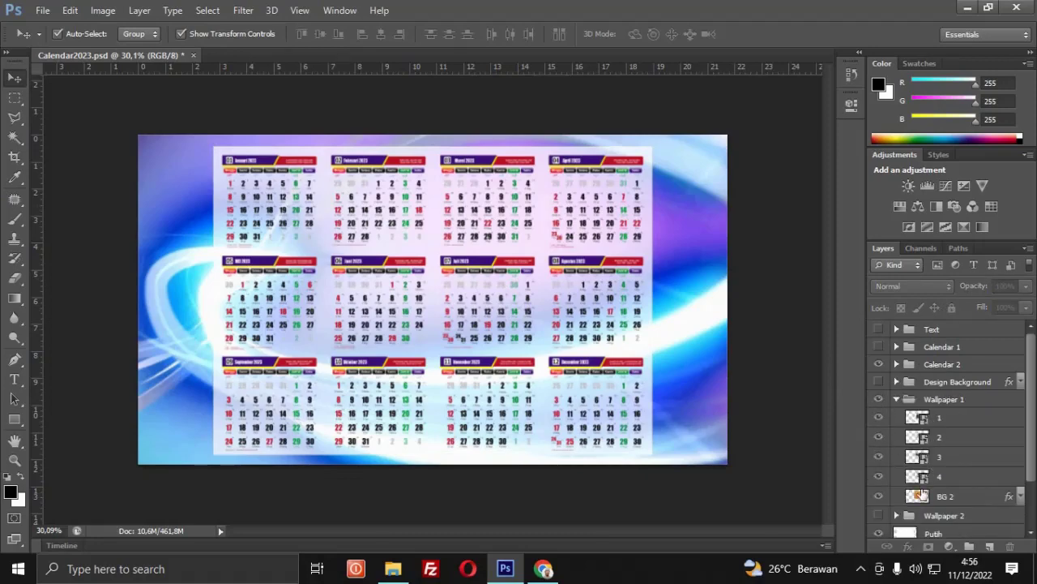
pyautogui.click(878, 399)
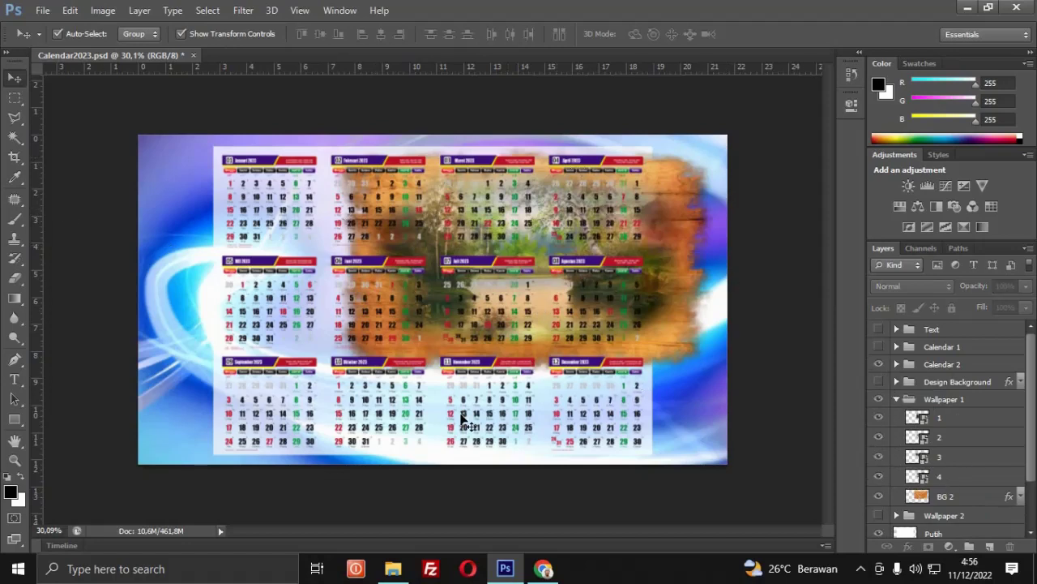
pyautogui.click(879, 399)
pyautogui.click(897, 399)
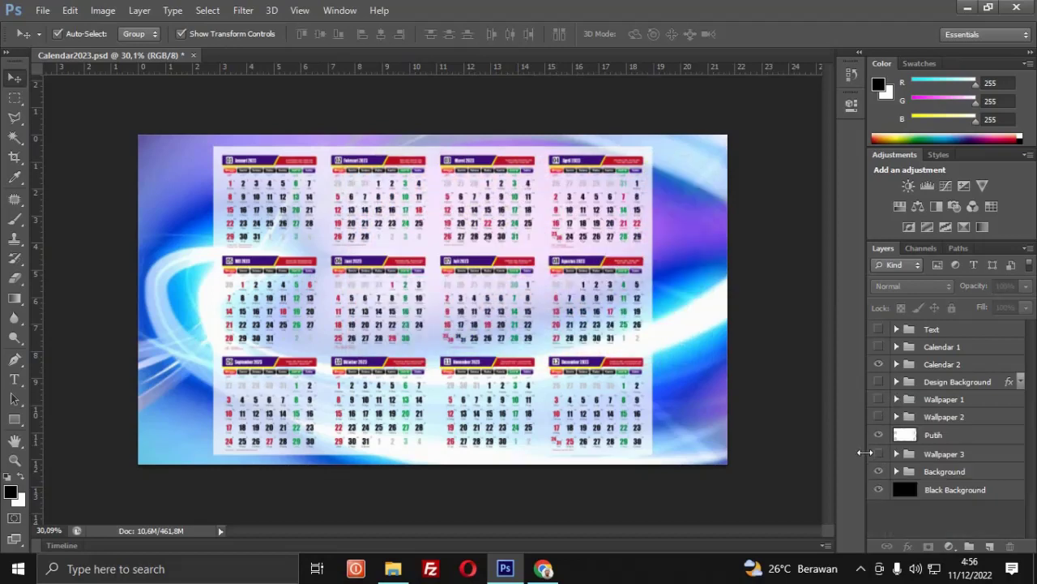